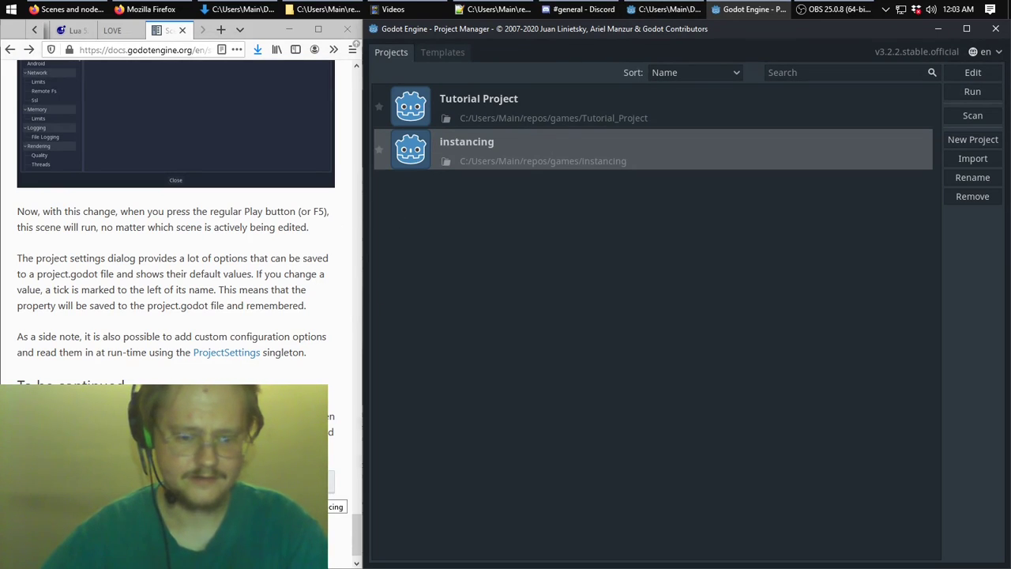
# Bring the Firefox window with the Godot Instancing docs to the front
pyautogui.click(289, 151)
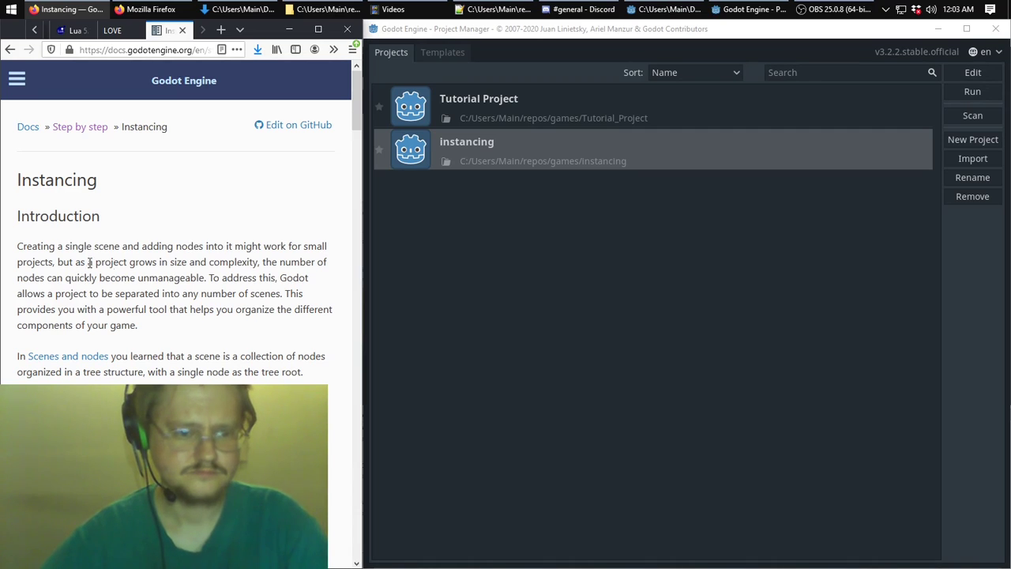
# Scroll the Instancing docs down to 'Instancing by example' and the instancing.zip download
pyautogui.scroll(-3, 111, 233)
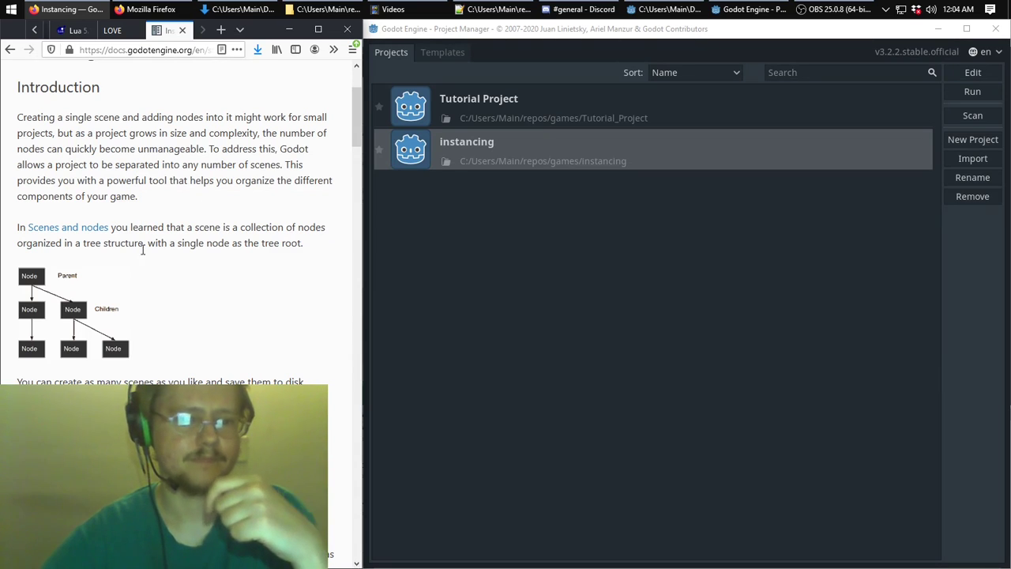
pyautogui.scroll(-1, 40, 270)
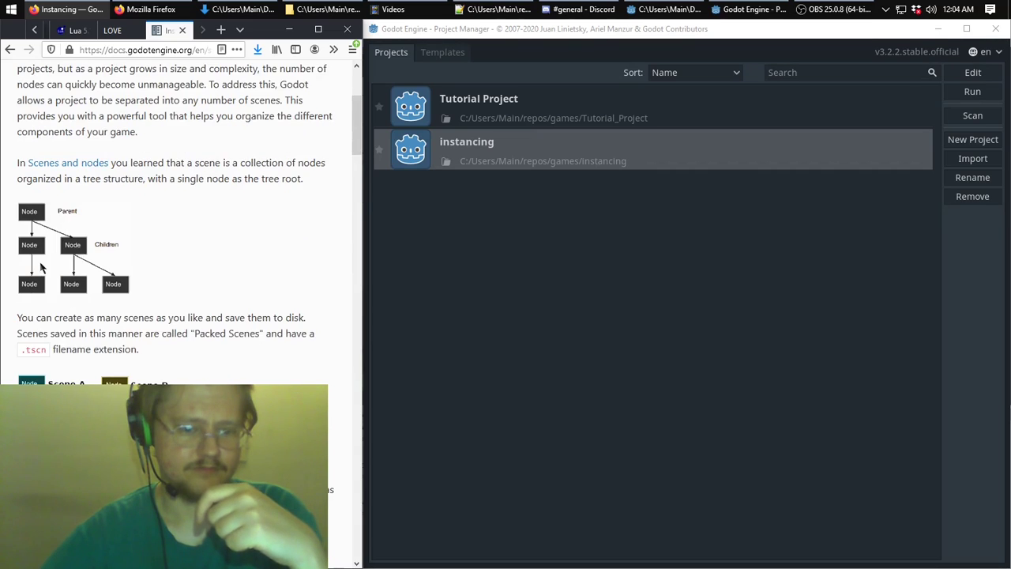
pyautogui.scroll(-1, 41, 268)
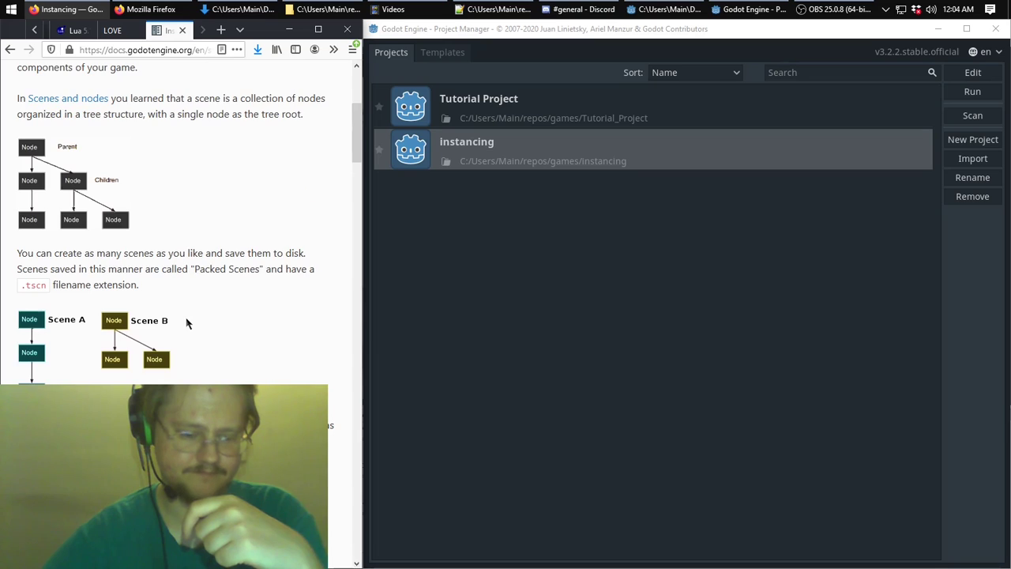
pyautogui.scroll(-3, 187, 322)
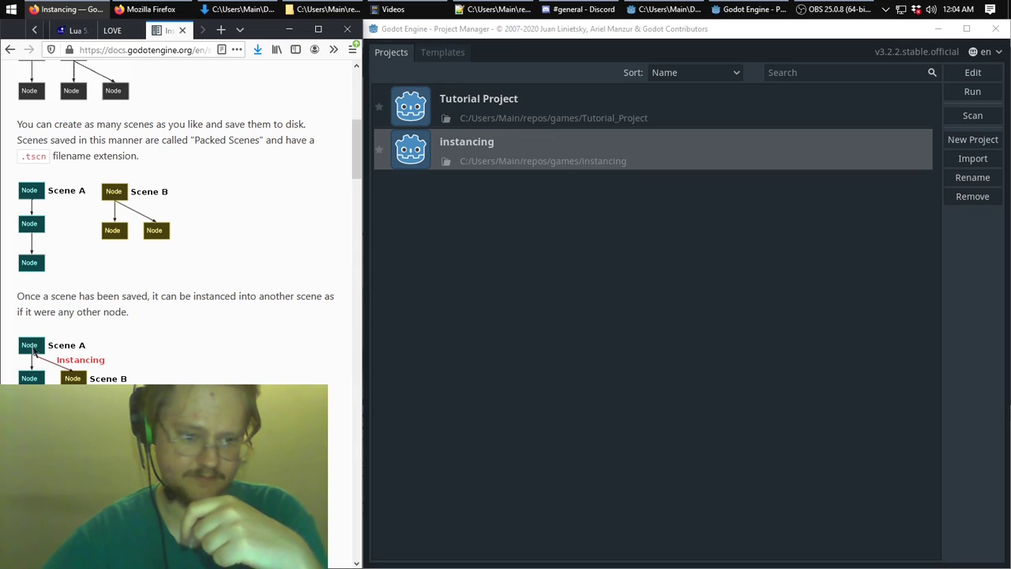
pyautogui.scroll(-3, 185, 311)
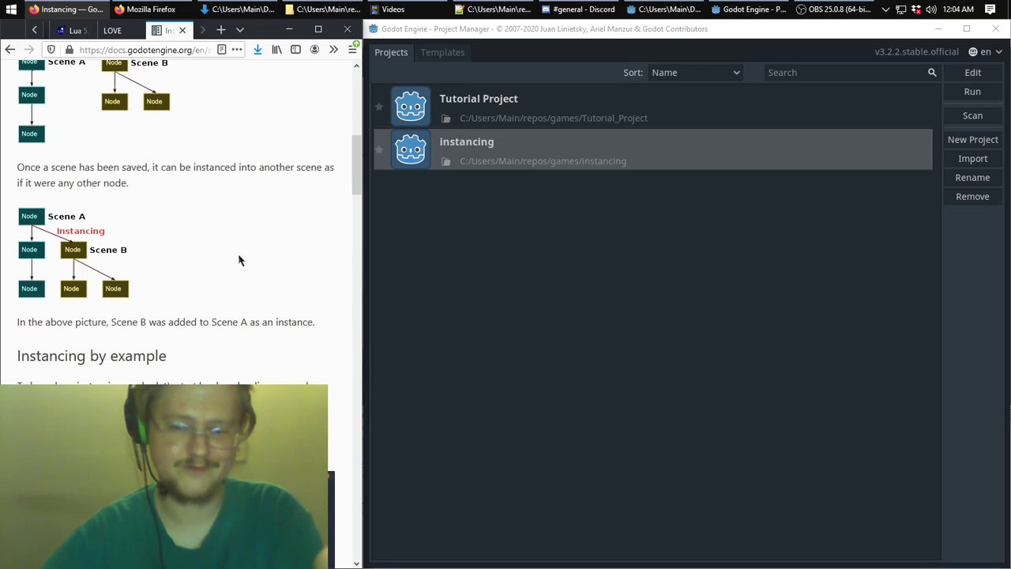
pyautogui.scroll(-3, 245, 267)
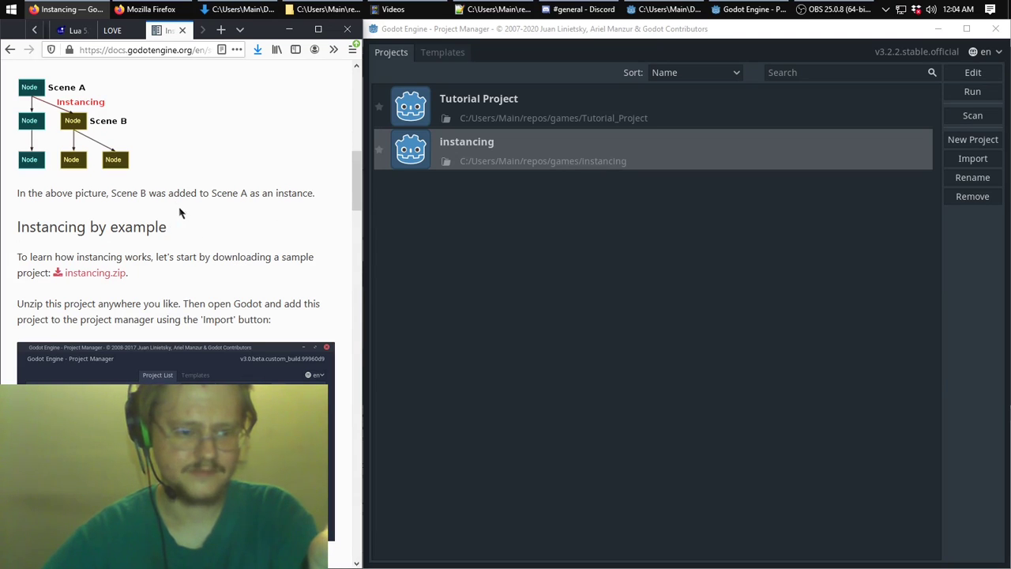
pyautogui.scroll(-3, 177, 203)
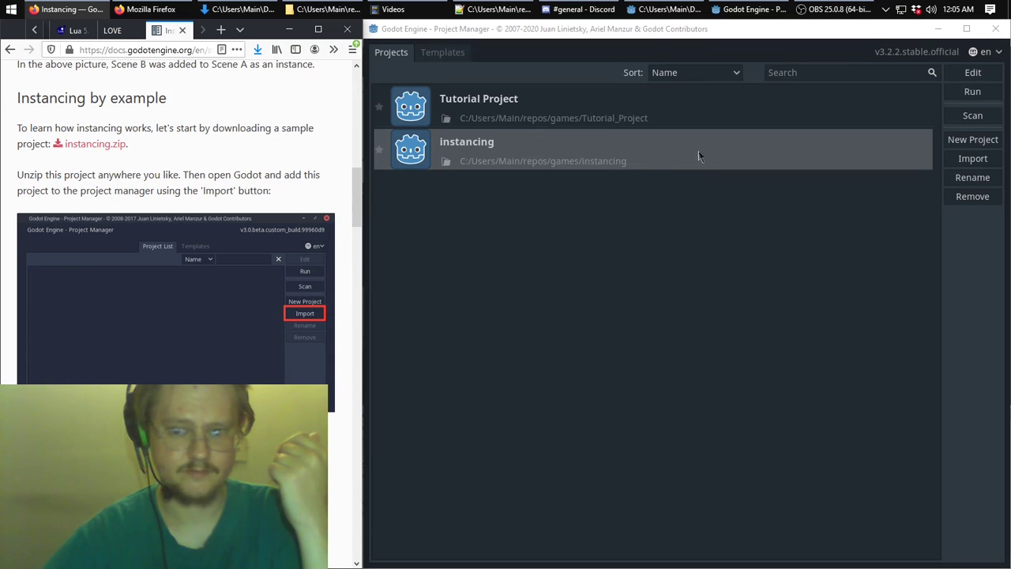
# Launch the 'instancing' project from the Project Manager, reading the docs while it loads
pyautogui.doubleClick(756, 154)
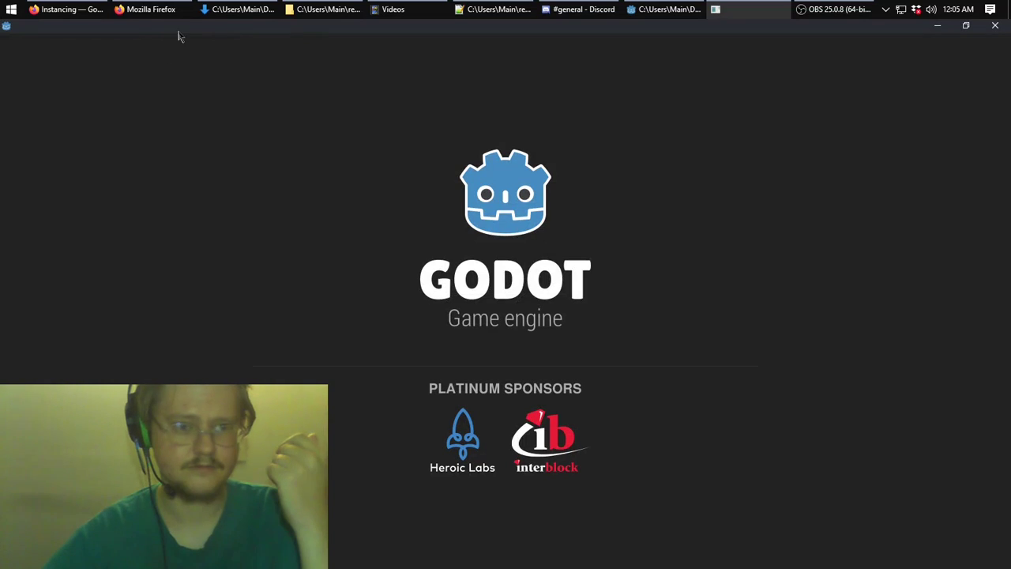
pyautogui.click(73, 9)
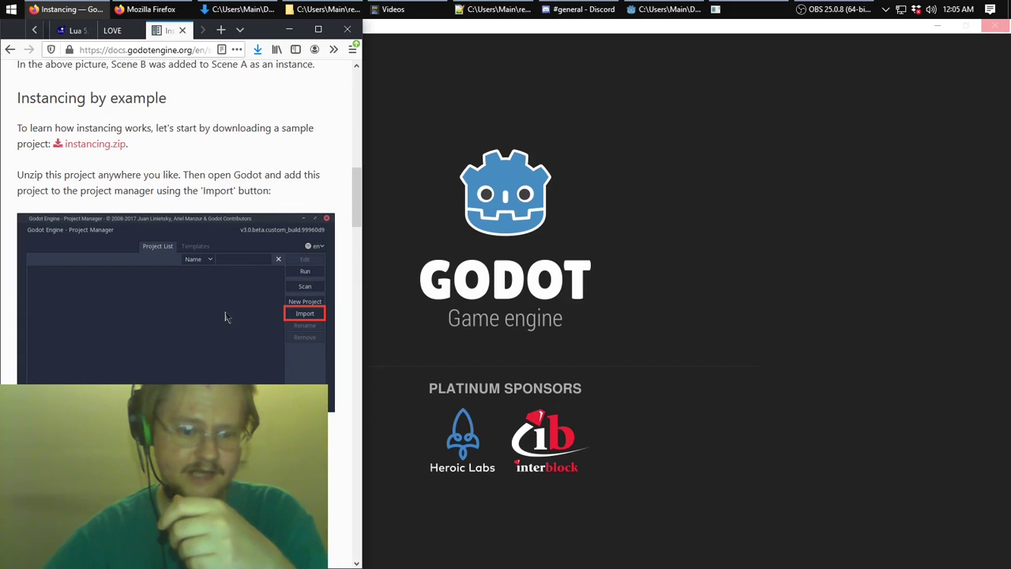
pyautogui.scroll(-3, 227, 318)
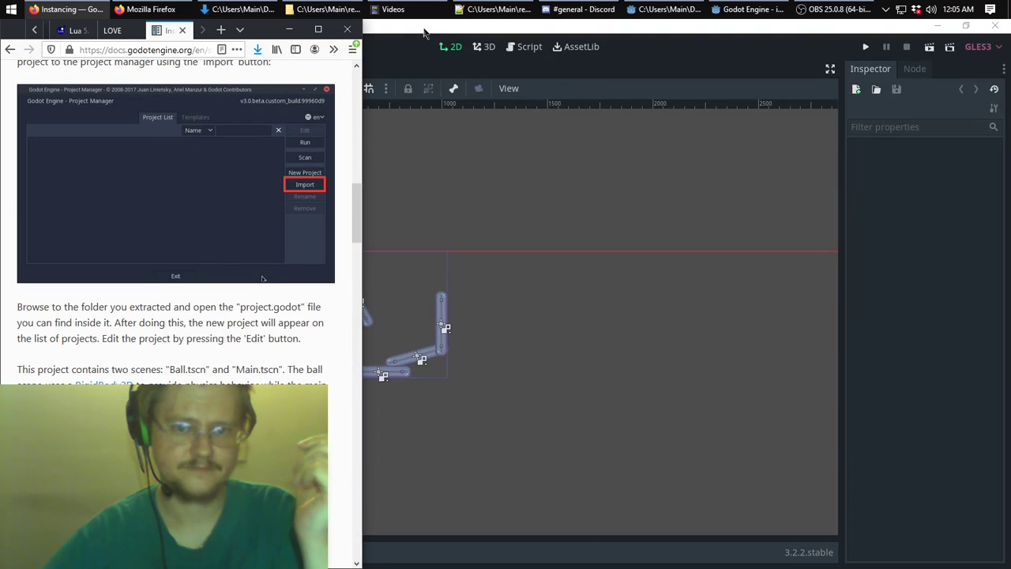
# Restore the Godot editor and snap it to the right half, widening the docs side
pyautogui.click(423, 34)
pyautogui.doubleClick(368, 32)
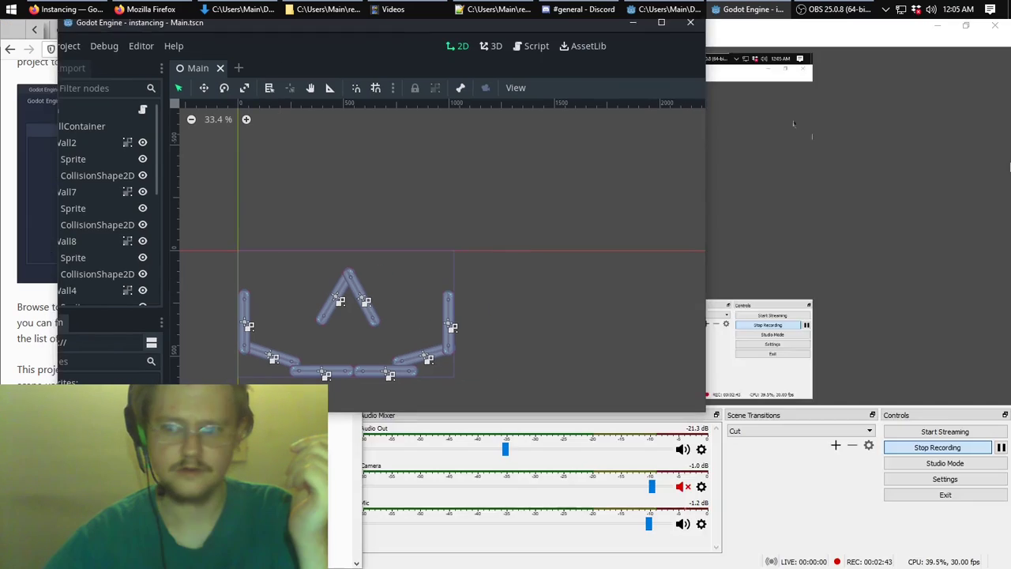
pyautogui.moveTo(1009, 167); pyautogui.dragTo(1007, 167)
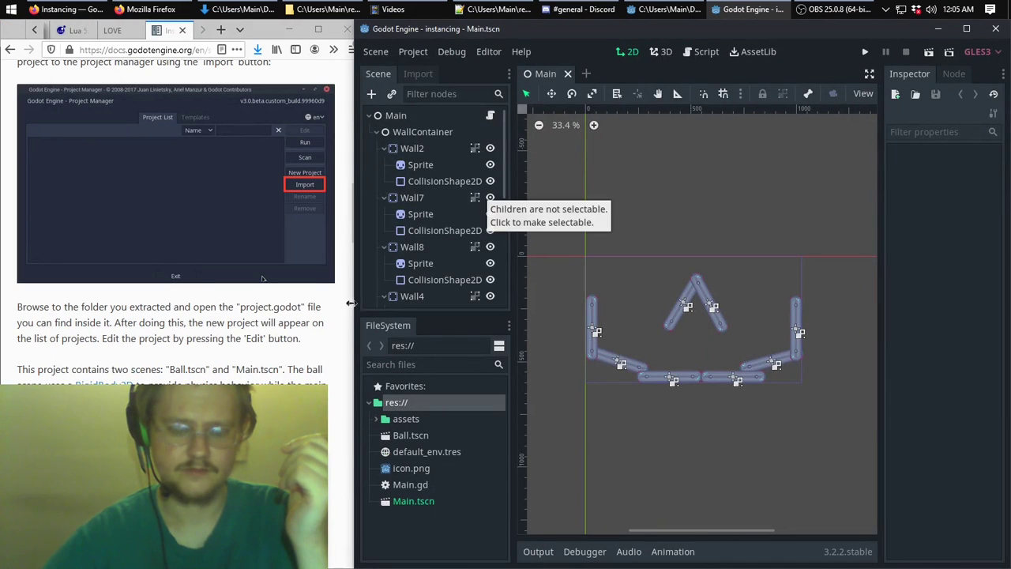
pyautogui.moveTo(351, 302); pyautogui.dragTo(369, 298)
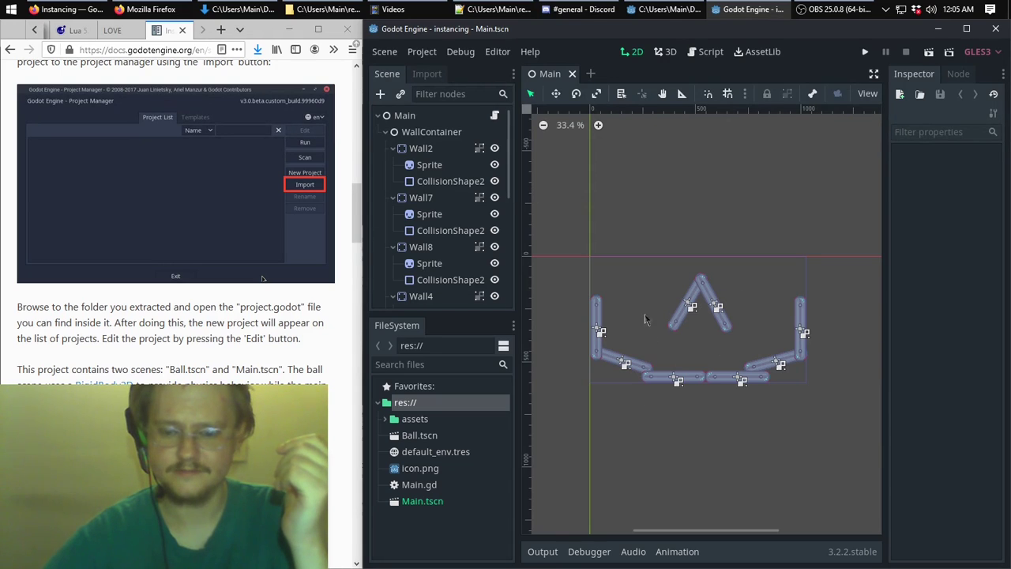
# Scroll around the Main scene to inspect the WallContainer's walls
pyautogui.scroll(-1, 683, 308)
pyautogui.scroll(3, 684, 308)
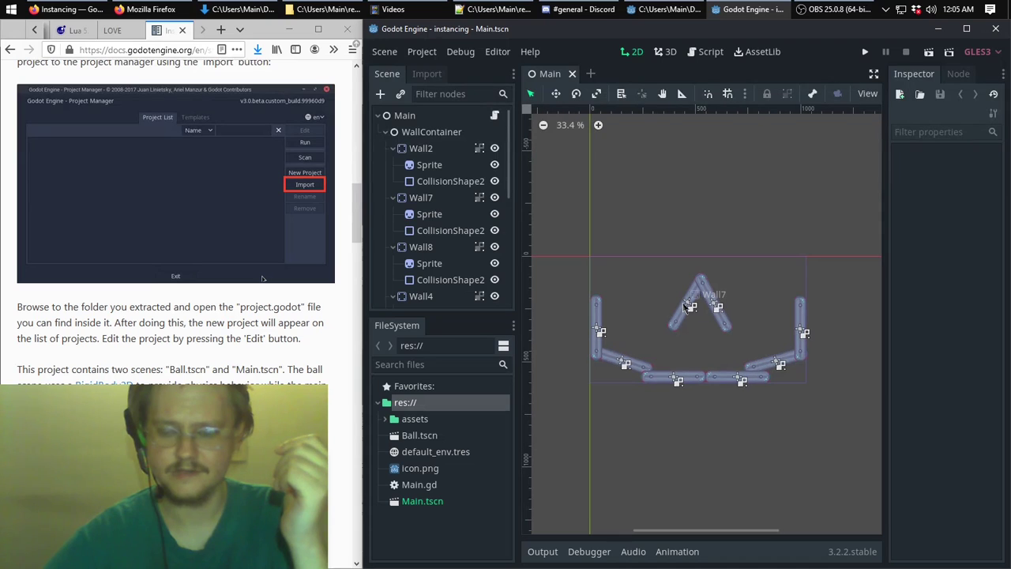
pyautogui.scroll(-1, 683, 307)
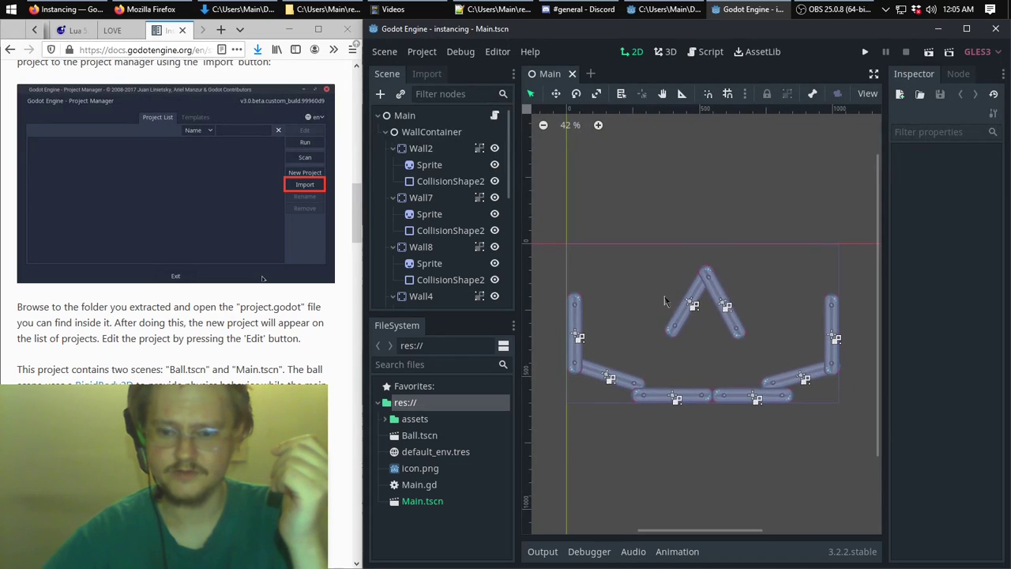
pyautogui.scroll(-1, 664, 301)
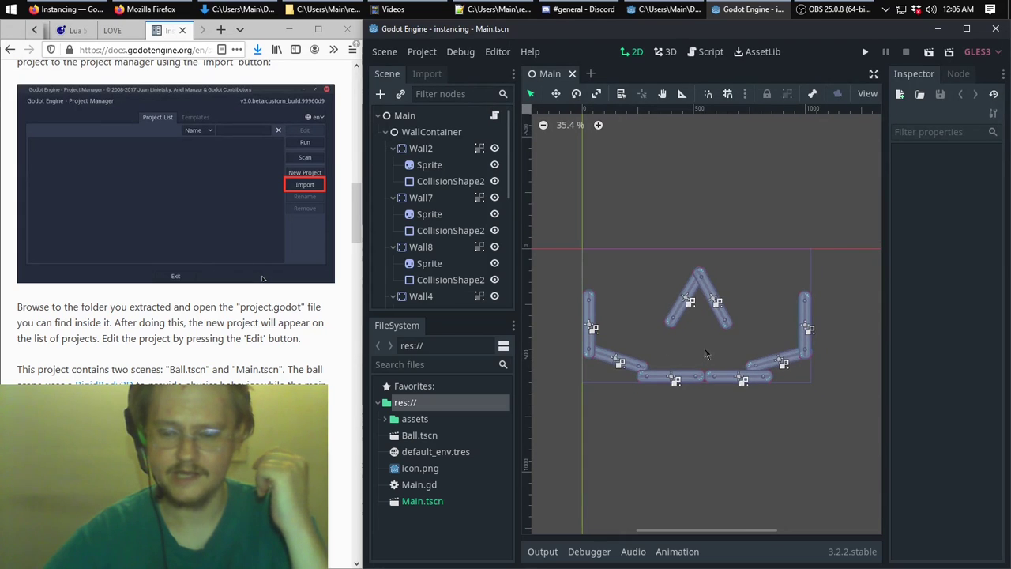
pyautogui.hscroll(2, 699, 348)
pyautogui.hscroll(-2, 684, 340)
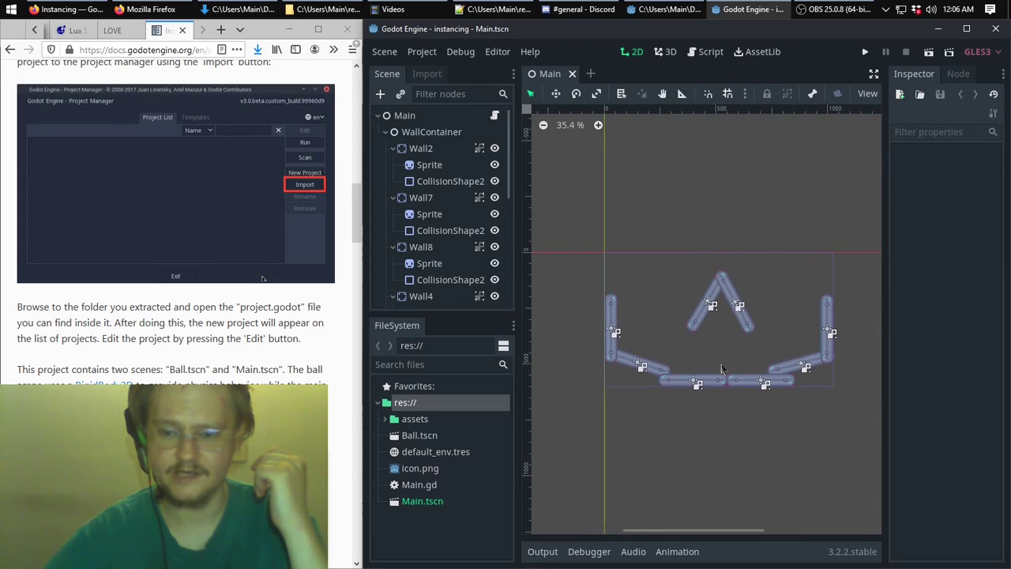
pyautogui.hscroll(-1, 695, 347)
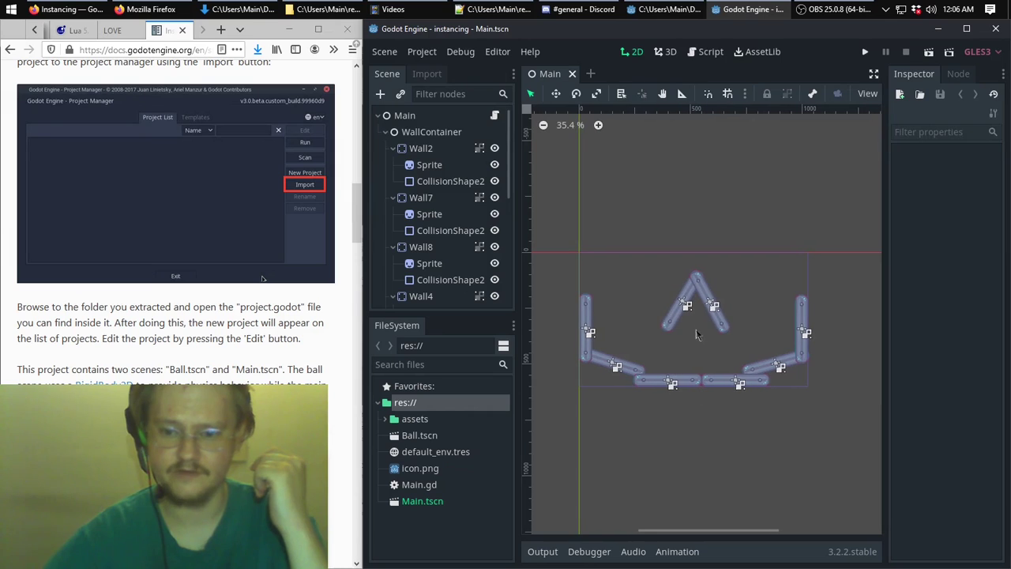
pyautogui.hscroll(1, 695, 332)
pyautogui.hscroll(-1, 695, 332)
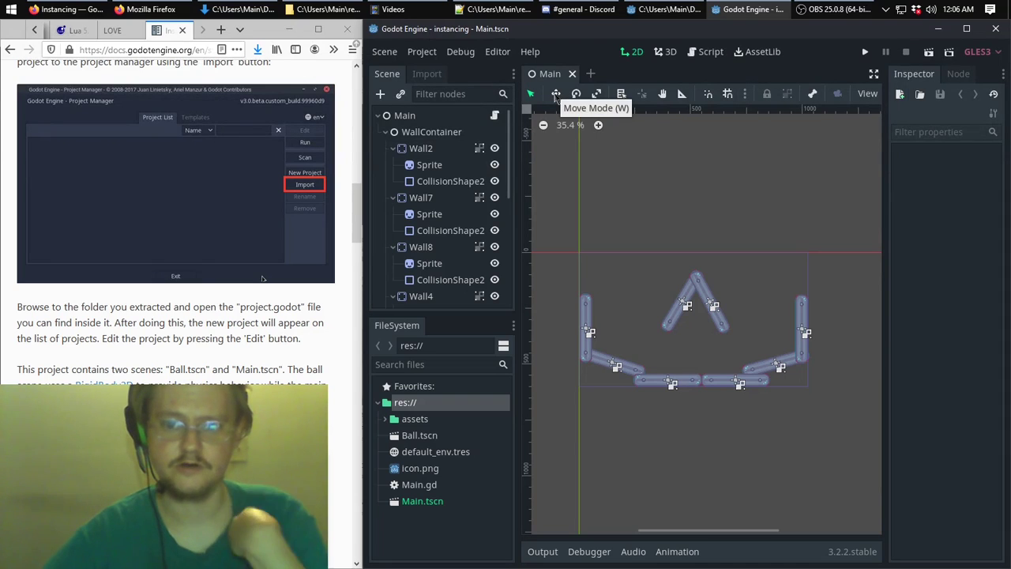
# Try the Move, Rotate and Scale modes in the 2D toolbar
pyautogui.click(556, 94)
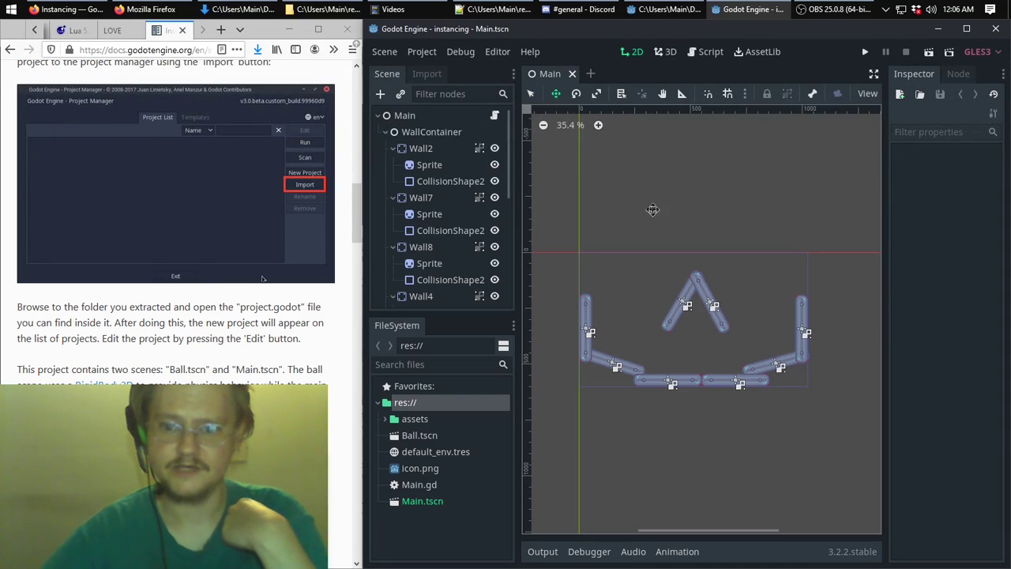
pyautogui.click(576, 95)
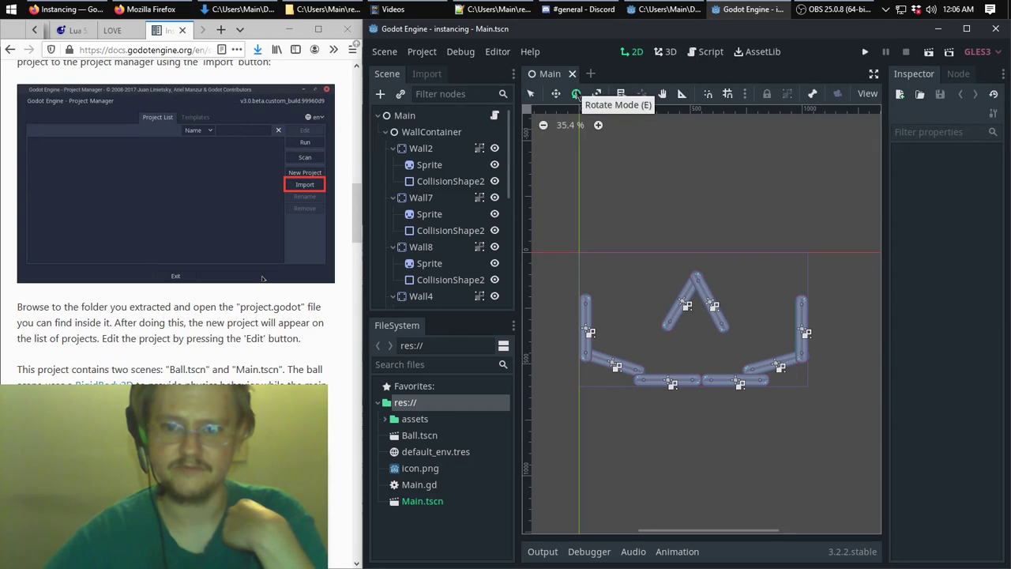
pyautogui.click(595, 94)
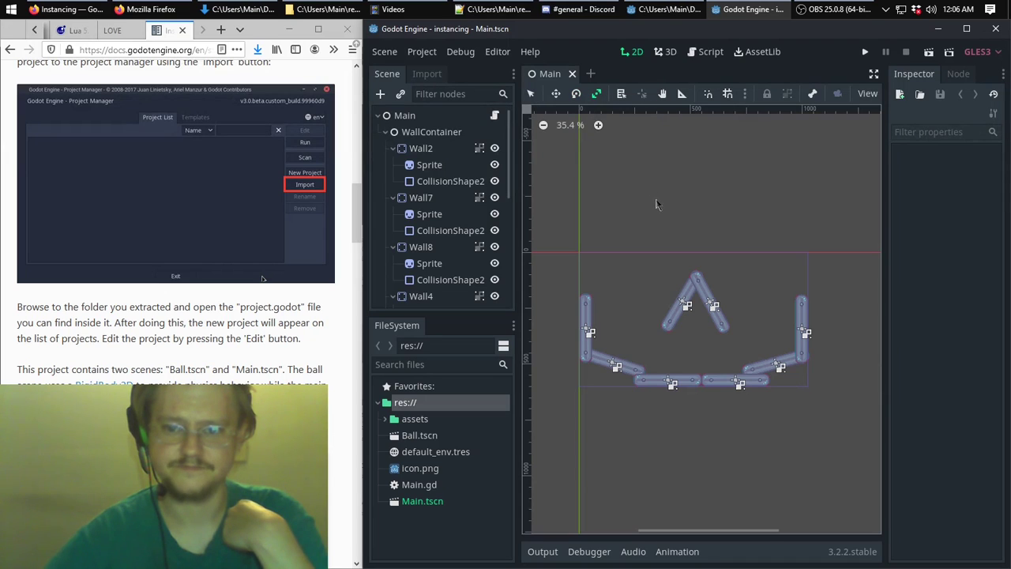
pyautogui.hscroll(4, 663, 278)
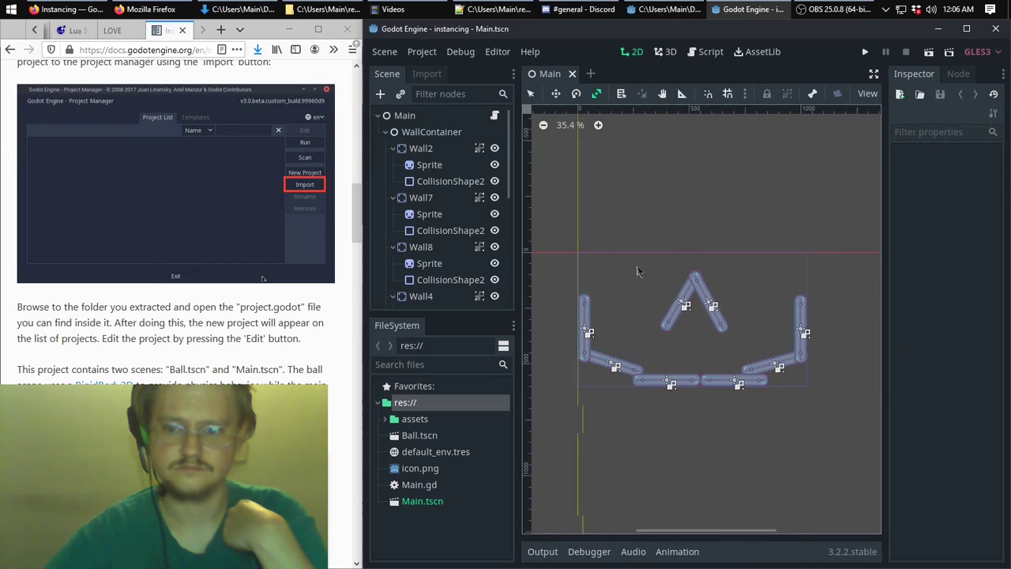
pyautogui.scroll(1, 636, 266)
pyautogui.scroll(-3, 638, 269)
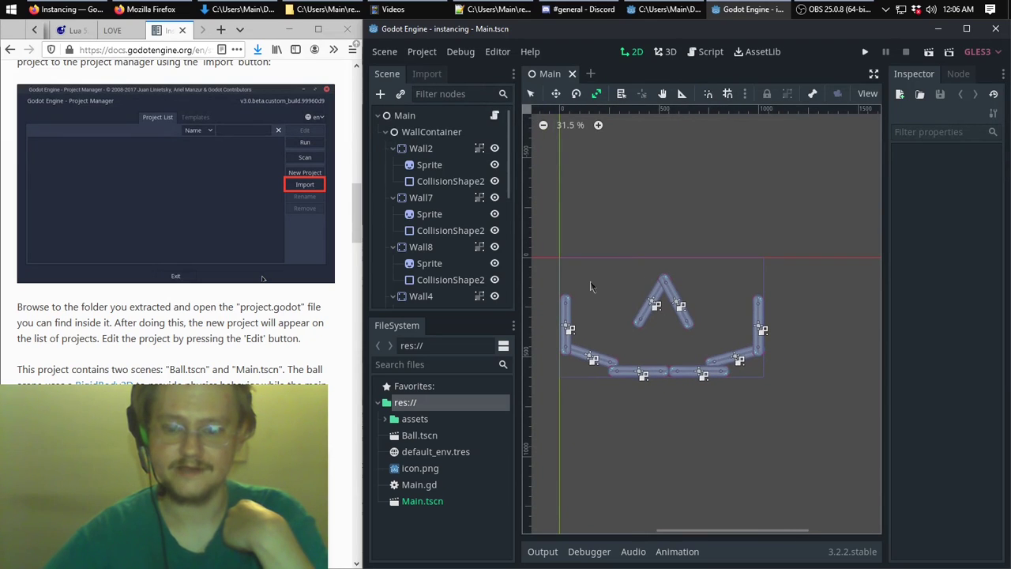
# Return to Select Mode and select Wall7, the A-shape's left arm
pyautogui.hscroll(-3, 621, 271)
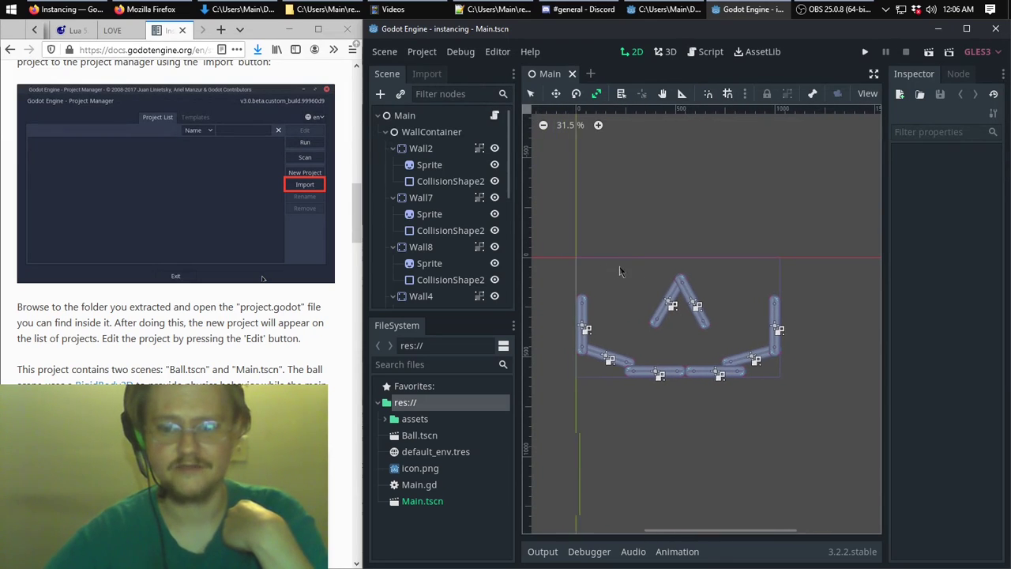
pyautogui.click(531, 93)
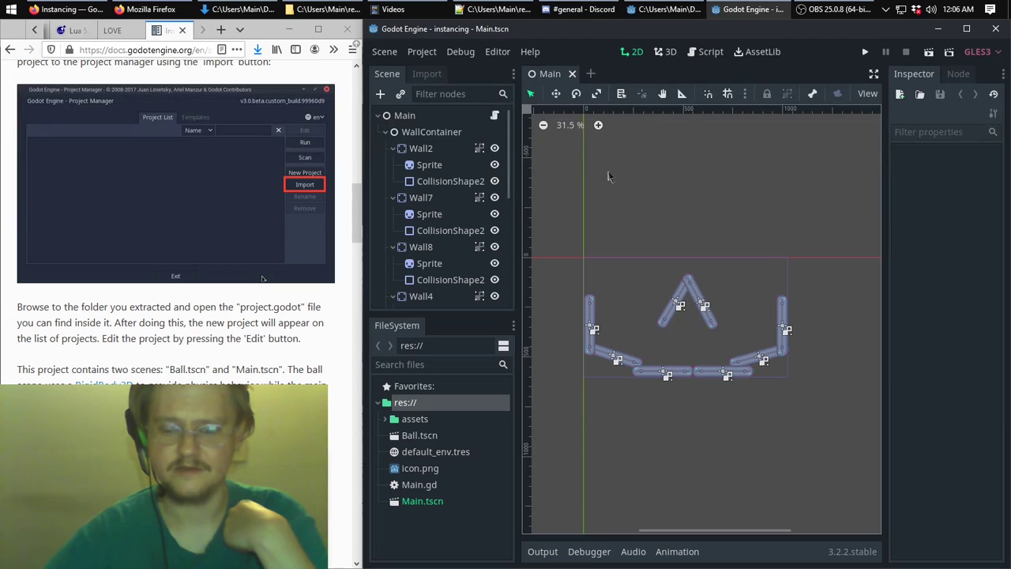
pyautogui.click(670, 313)
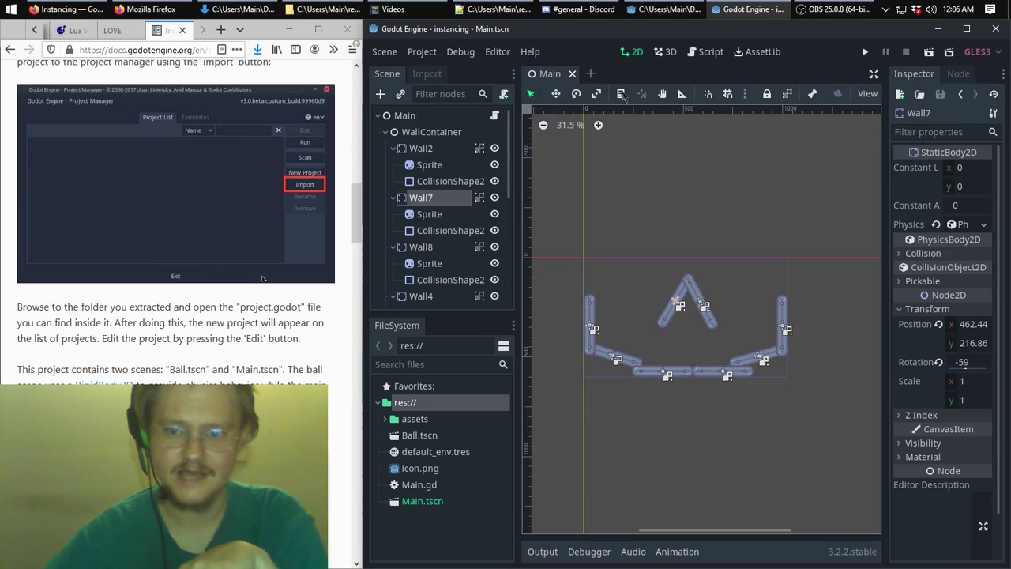
# Pan the 2D view so the walls shift right, then return to Select Mode
pyautogui.click(664, 96)
pyautogui.moveTo(649, 210); pyautogui.dragTo(696, 227)
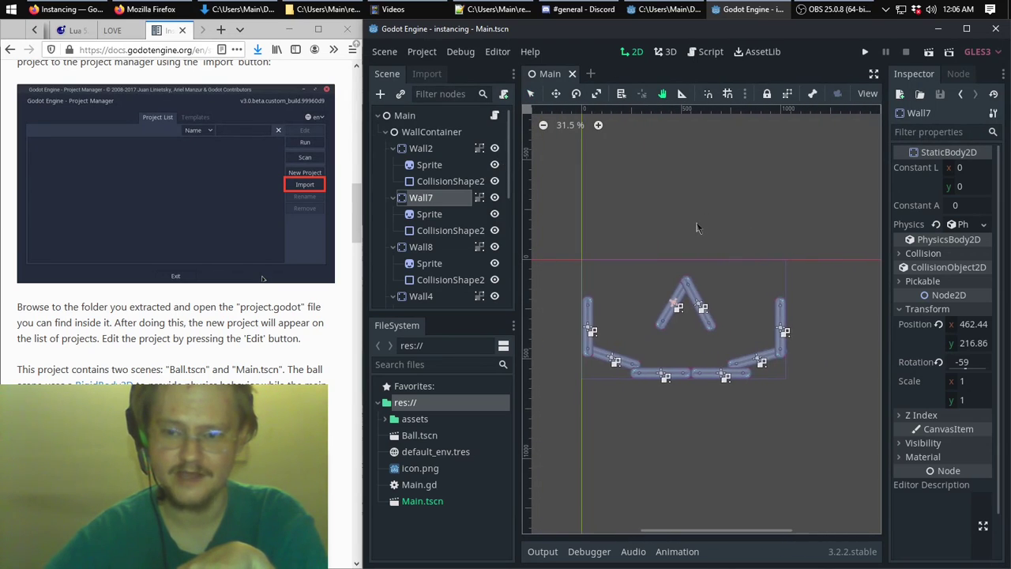
pyautogui.click(531, 94)
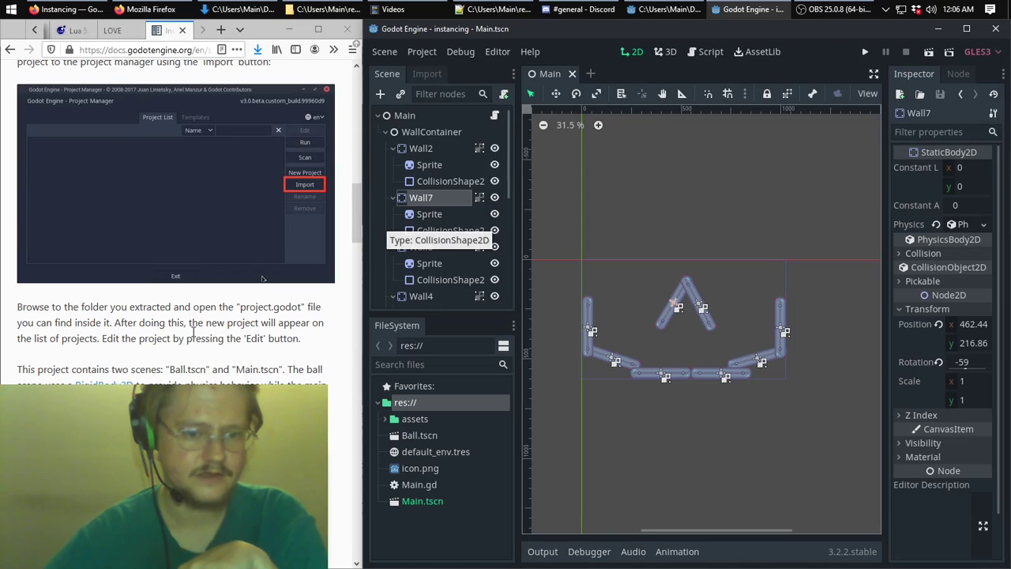
# Locate and select Ball.tscn in the FileSystem dock
pyautogui.scroll(-10, 207, 298)
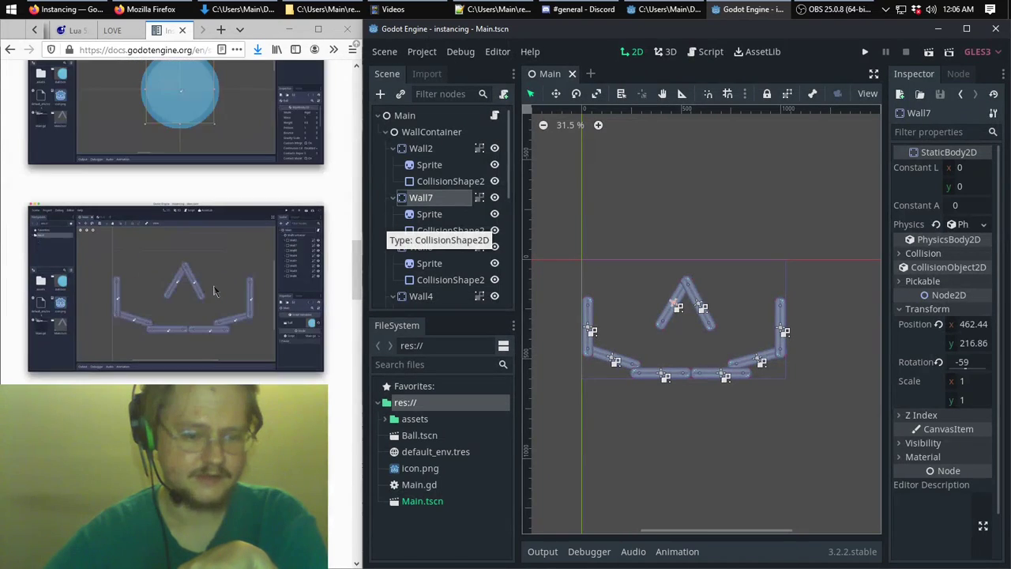
pyautogui.scroll(-3, 214, 290)
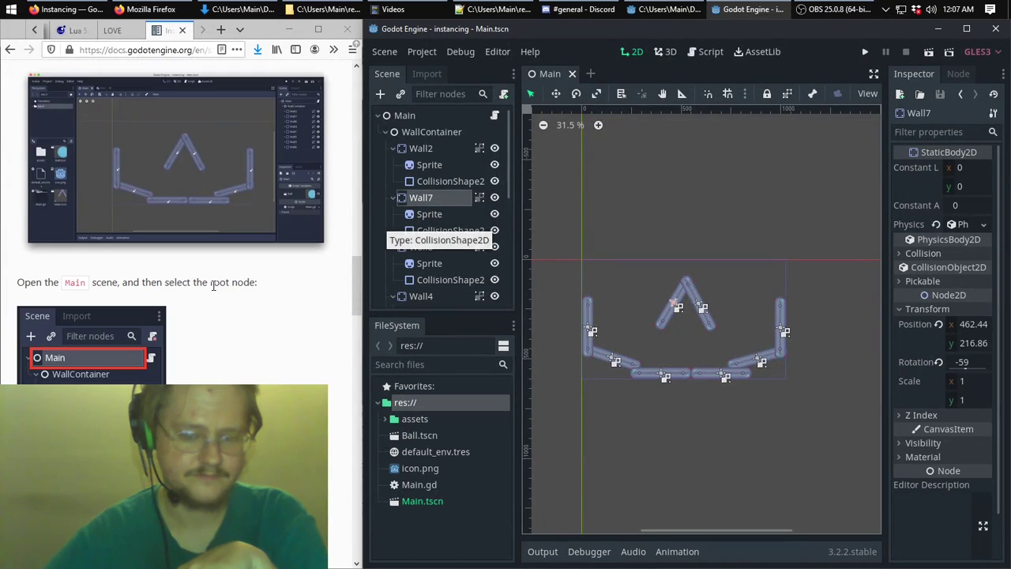
pyautogui.click(436, 436)
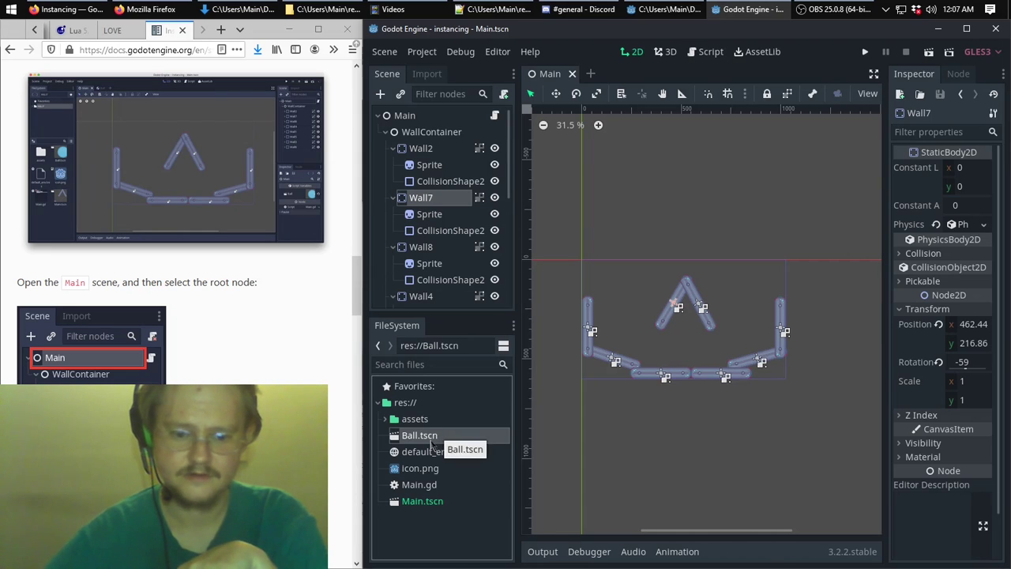
pyautogui.click(420, 502)
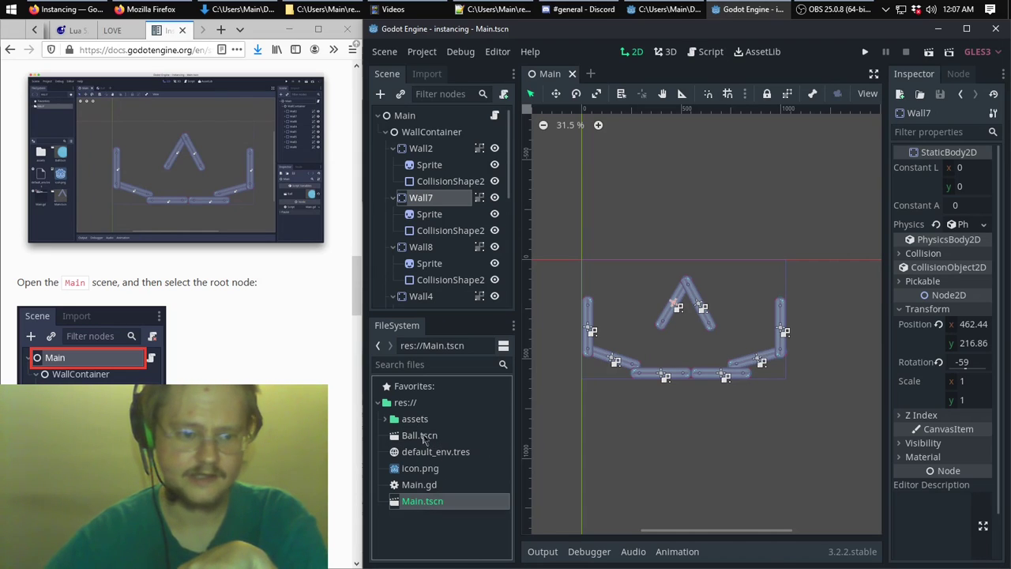
pyautogui.click(416, 439)
pyautogui.scroll(-10, 182, 236)
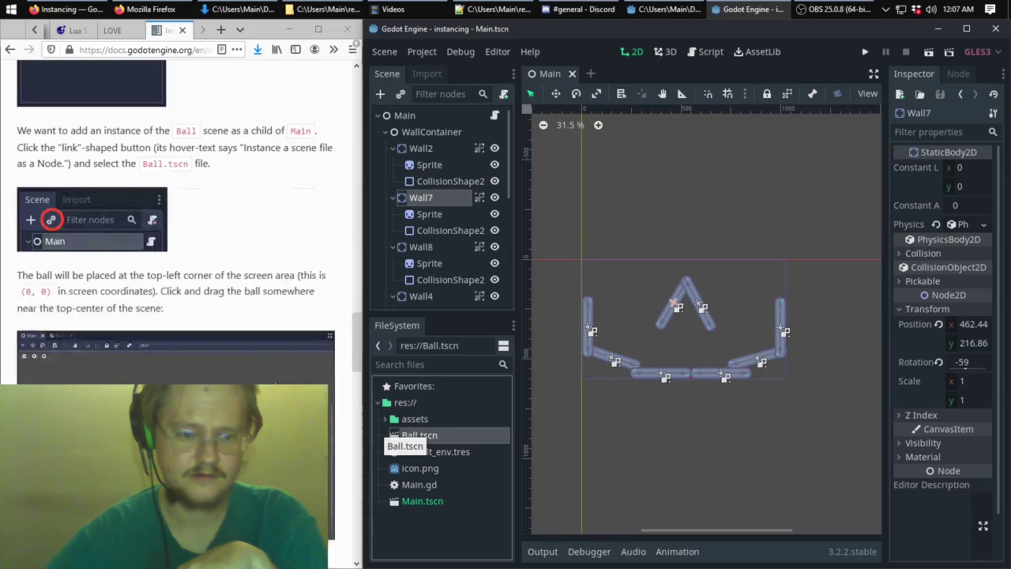
# Open Ball.tscn in its own tab, then pick Main.tscn in the FileSystem dock
pyautogui.doubleClick(416, 437)
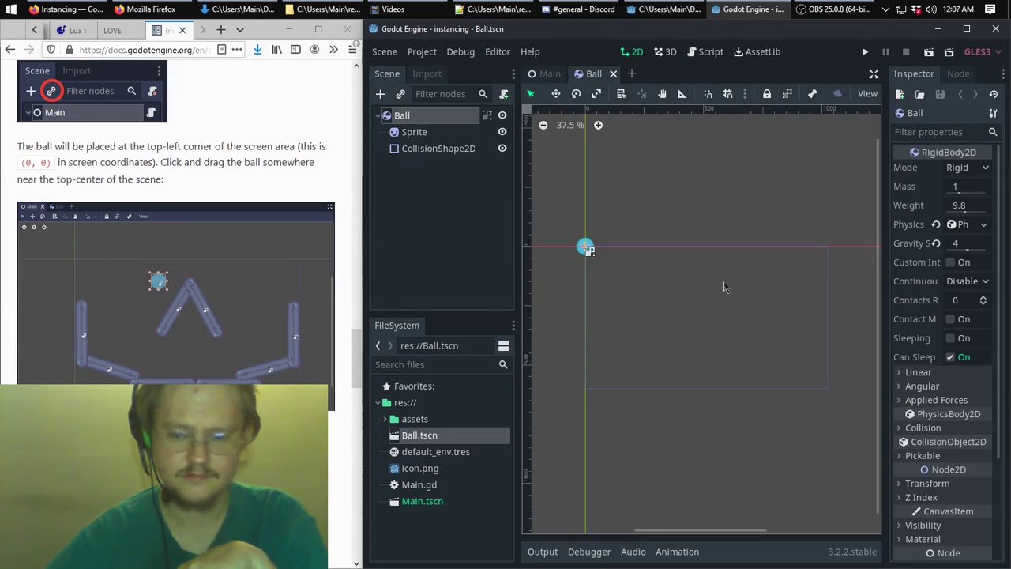
pyautogui.scroll(4, 261, 288)
pyautogui.scroll(10, 260, 288)
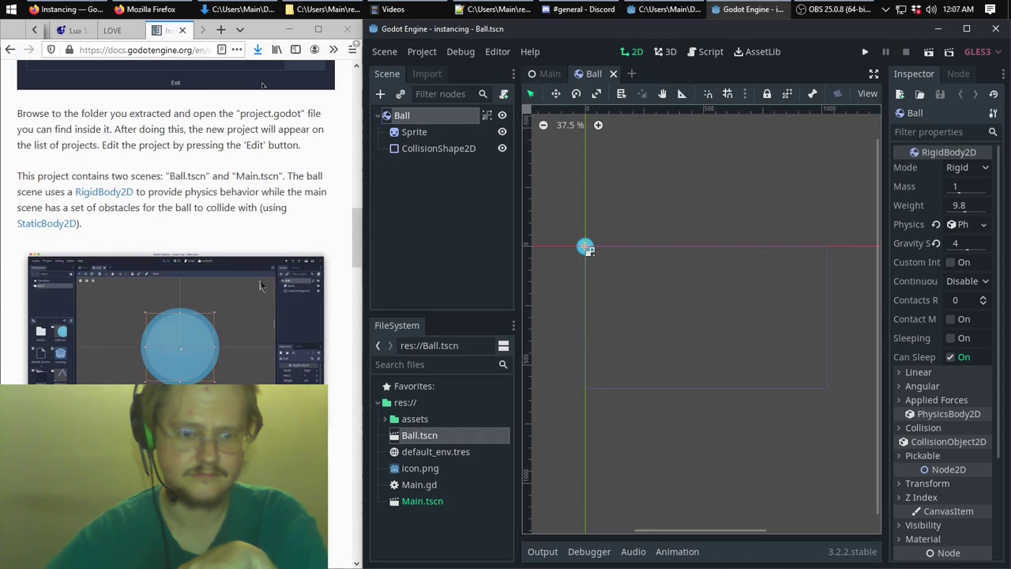
pyautogui.scroll(-10, 262, 285)
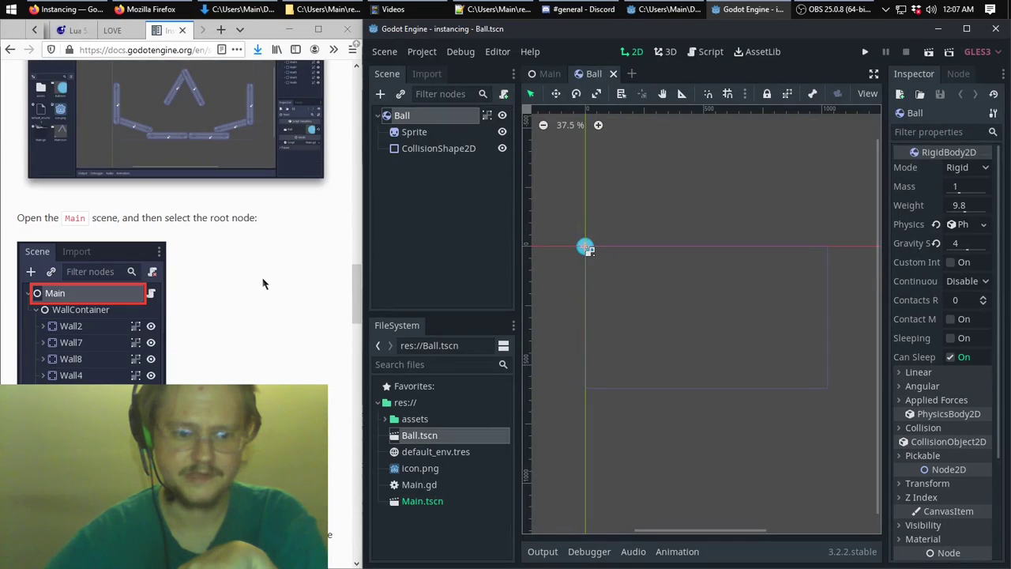
pyautogui.scroll(-2, 263, 284)
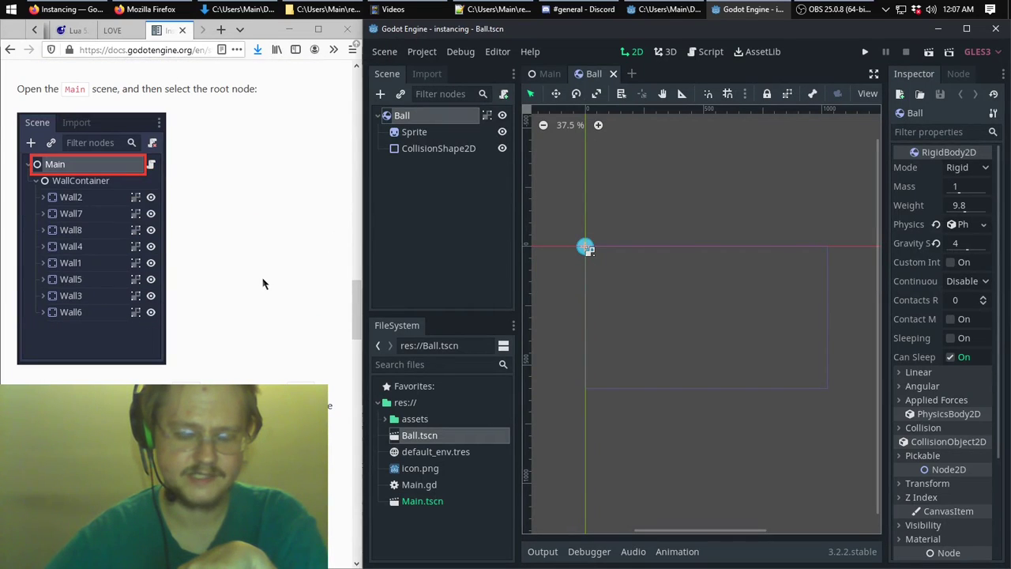
pyautogui.scroll(-4, 264, 286)
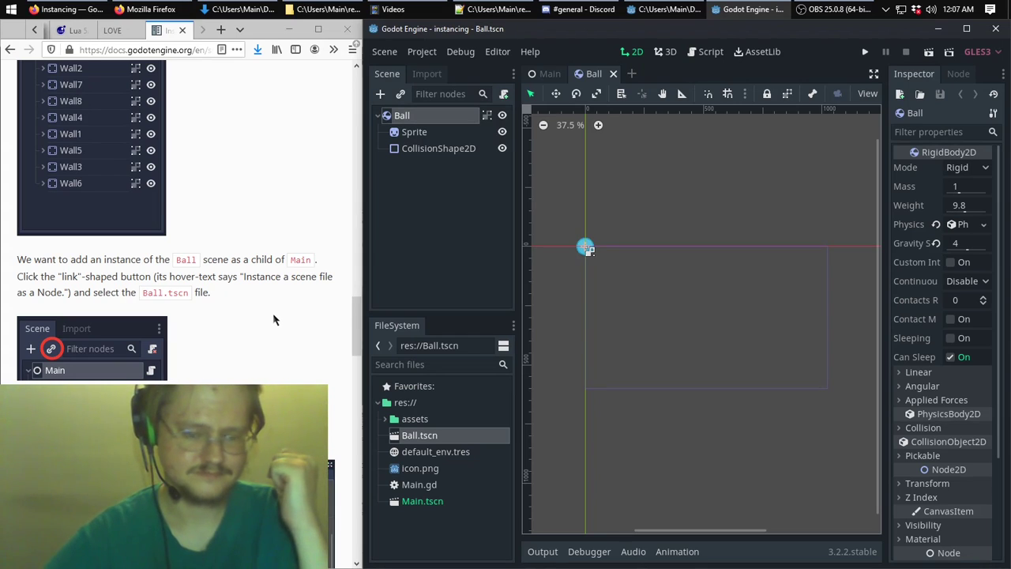
pyautogui.scroll(3, 273, 331)
pyautogui.scroll(6, 273, 335)
pyautogui.scroll(5, 277, 339)
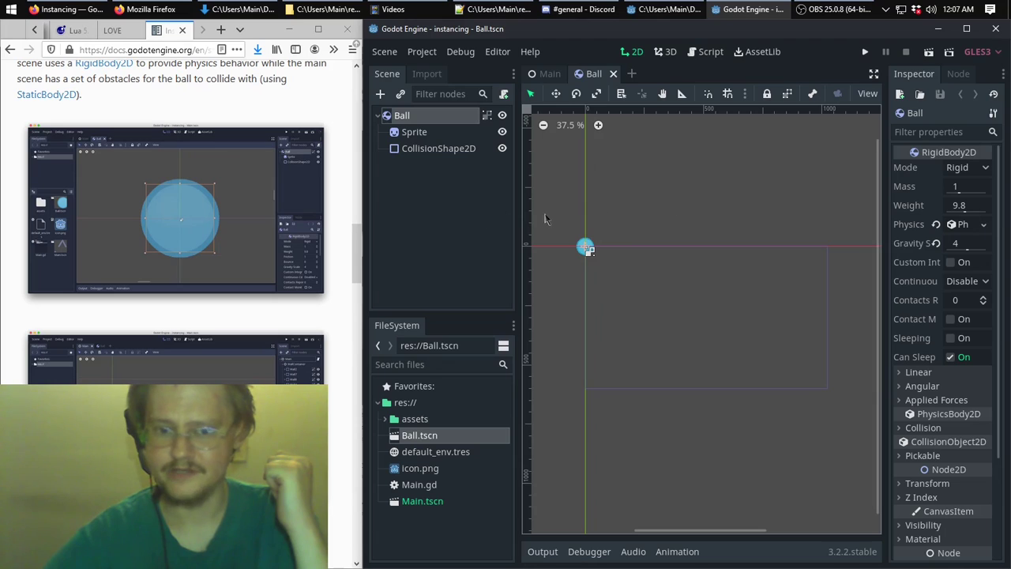
pyautogui.click(421, 500)
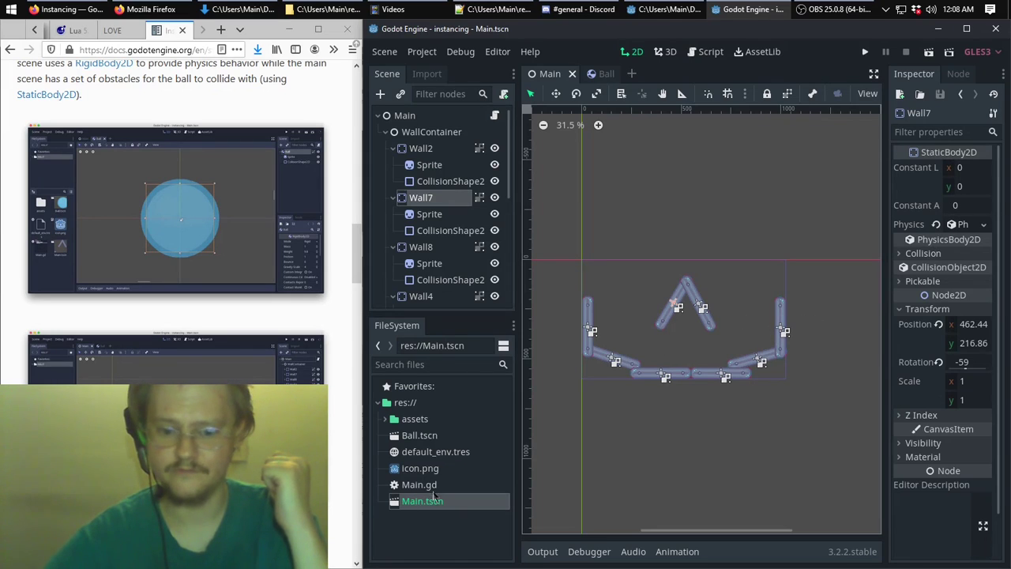
# Open Main.tscn and instance Ball.tscn into it, landing under Wall7
pyautogui.doubleClick(423, 436)
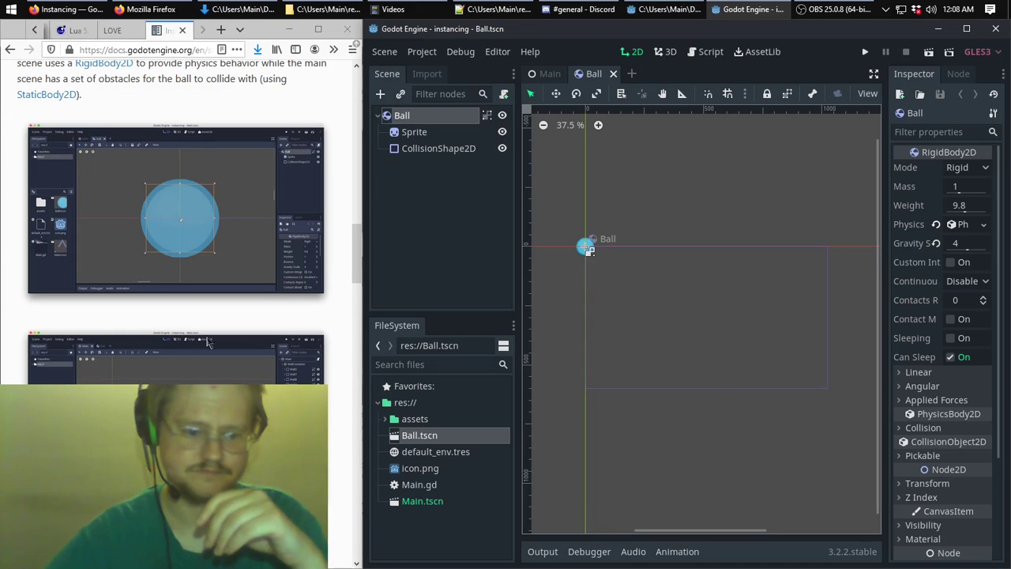
pyautogui.scroll(-4, 213, 334)
pyautogui.scroll(-6, 213, 335)
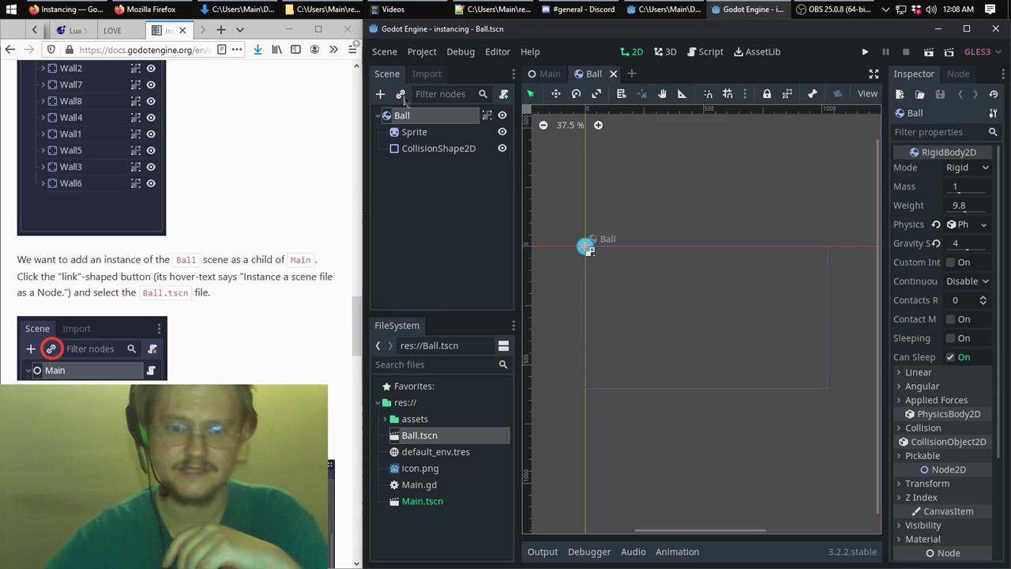
pyautogui.doubleClick(420, 499)
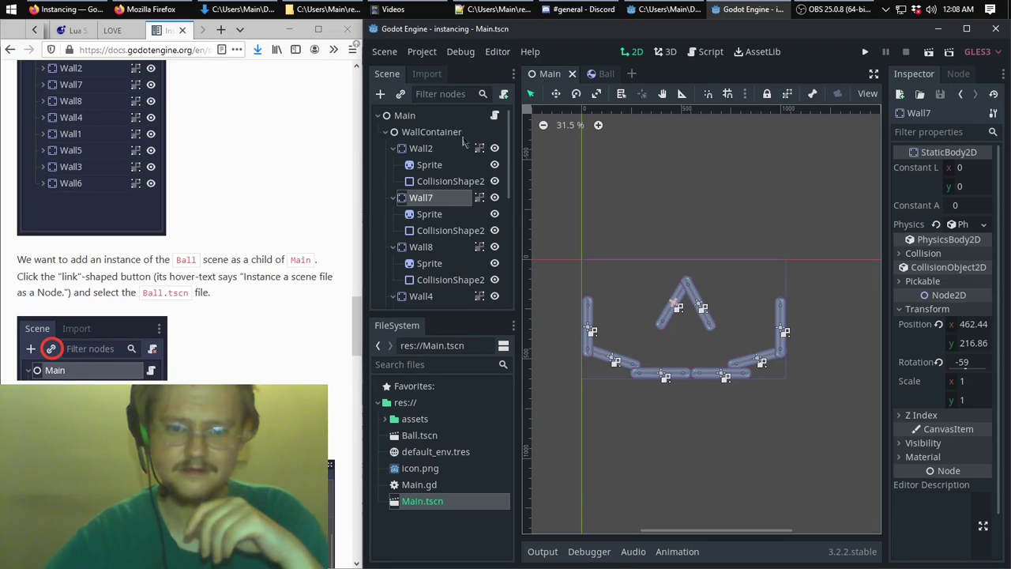
pyautogui.click(402, 95)
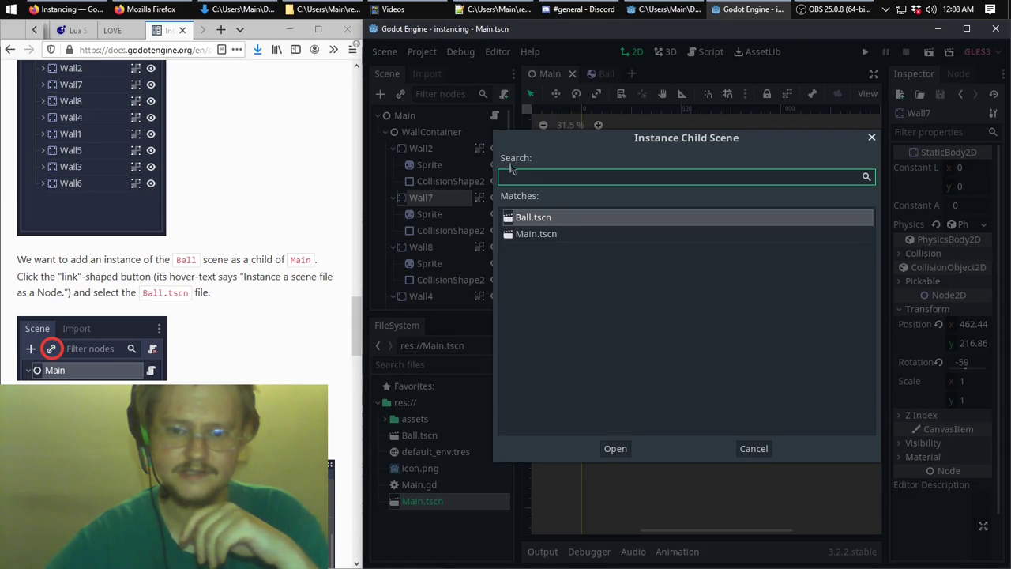
pyautogui.doubleClick(534, 217)
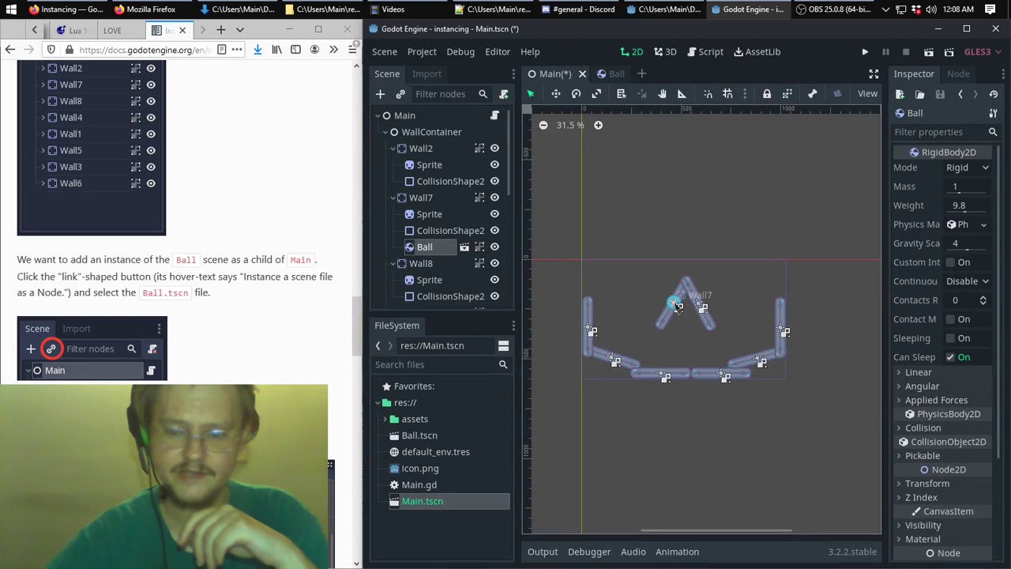
# Nudge Wall7 on the canvas, then select the Ball instance and delete it
pyautogui.moveTo(677, 305)
pyautogui.mouseDown()
pyautogui.moveTo(666, 286)
pyautogui.moveTo(673, 307)
pyautogui.mouseUp()
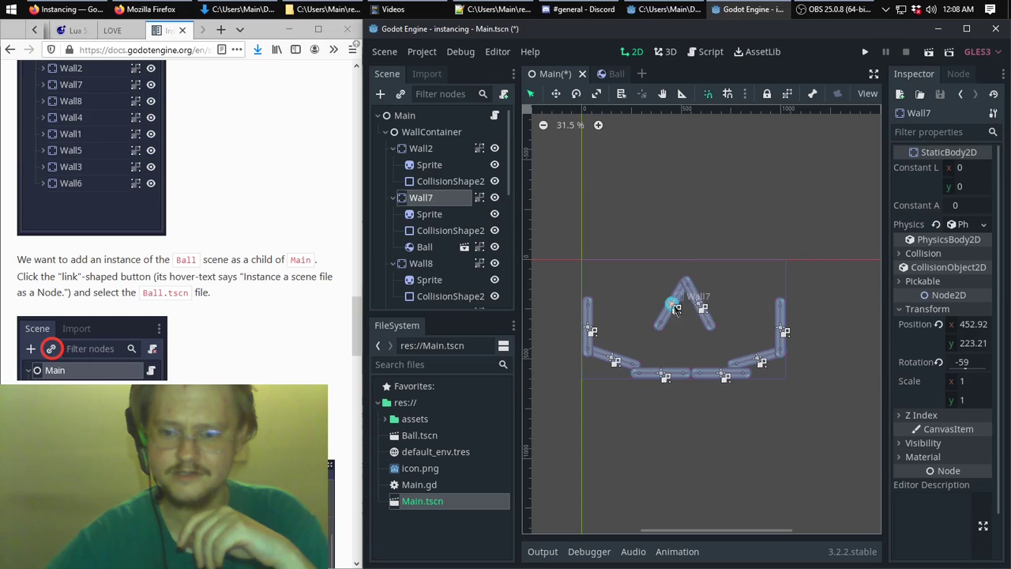
pyautogui.moveTo(675, 309); pyautogui.dragTo(676, 307)
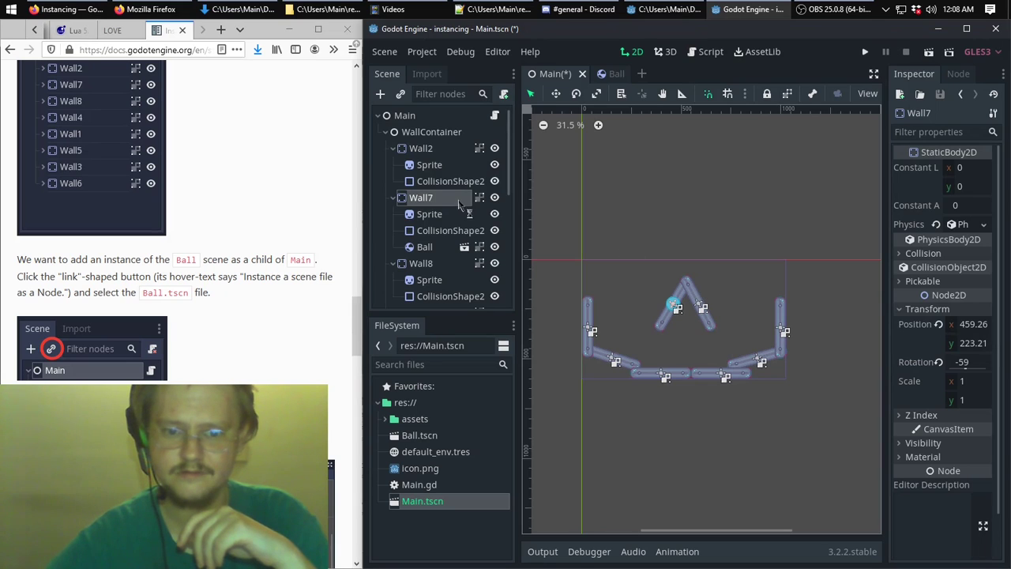
pyautogui.click(438, 248)
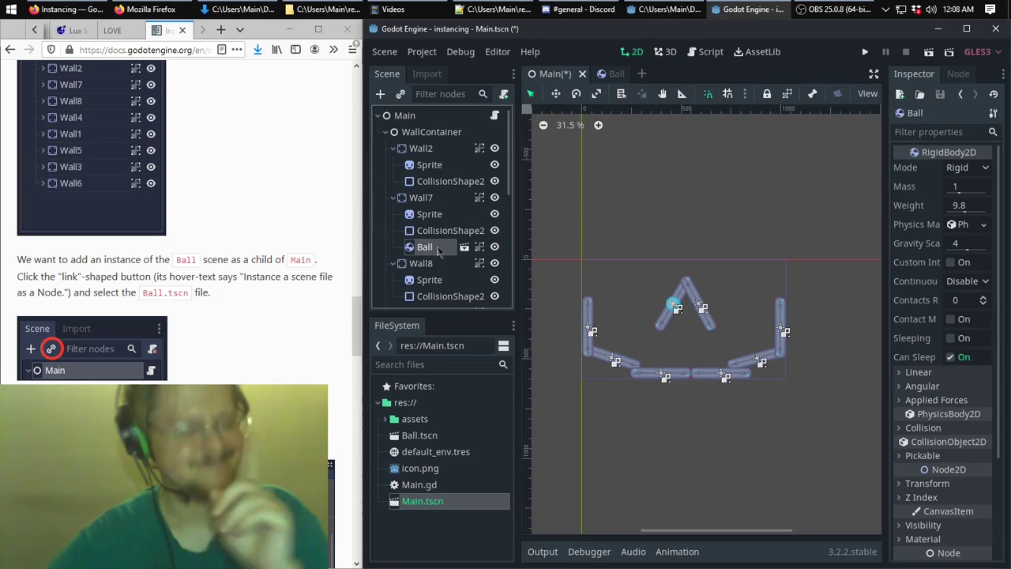
pyautogui.press('Delete')
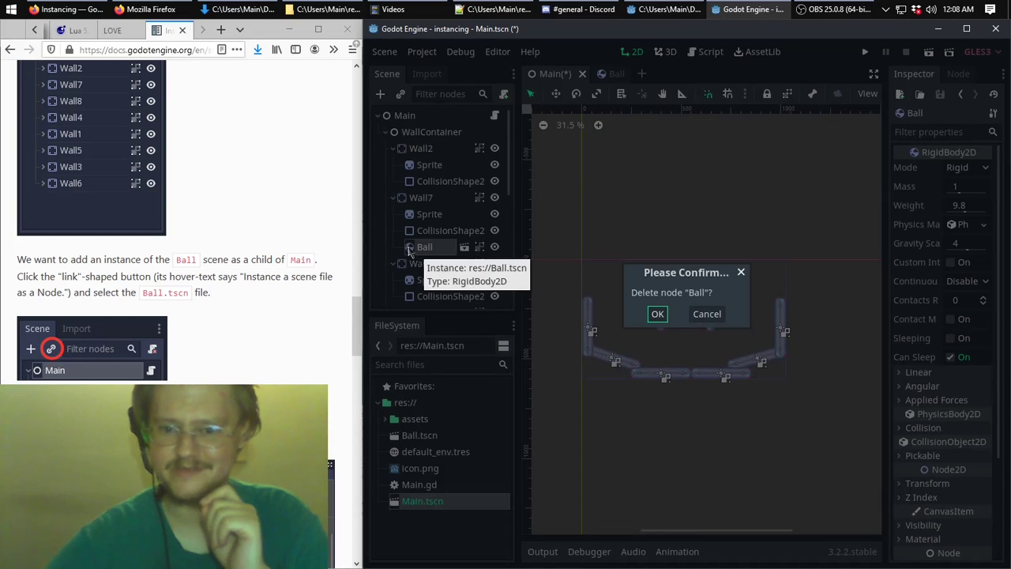
# Confirm deleting the Ball node, then select Main and WallContainer in the Scene dock
pyautogui.click(657, 313)
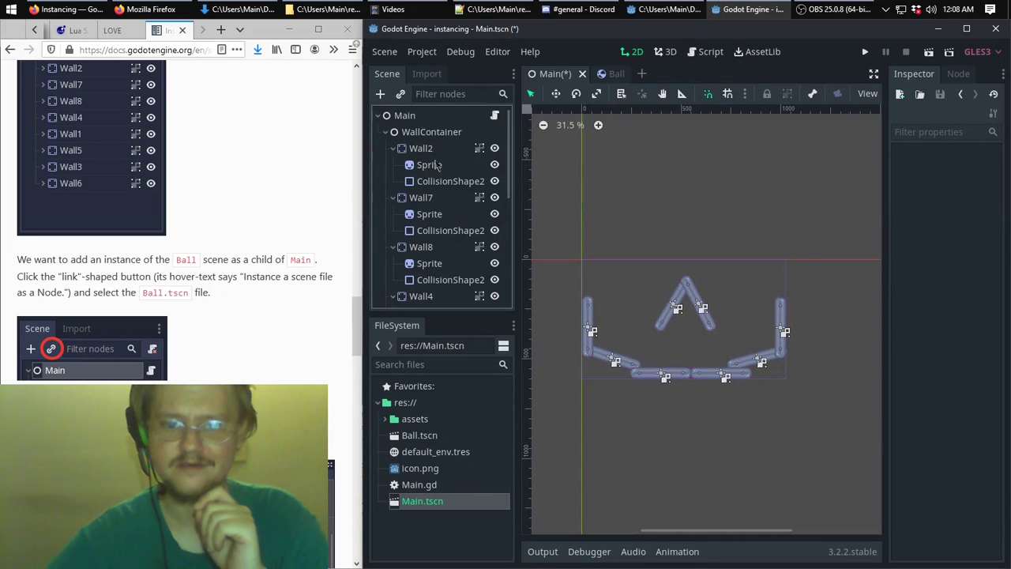
pyautogui.click(404, 115)
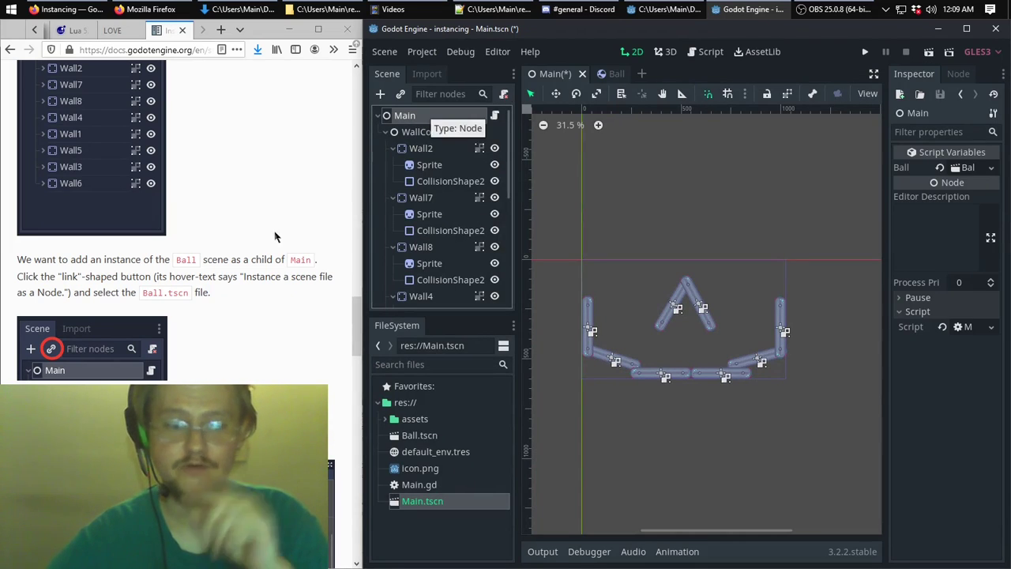
pyautogui.scroll(-3, 237, 276)
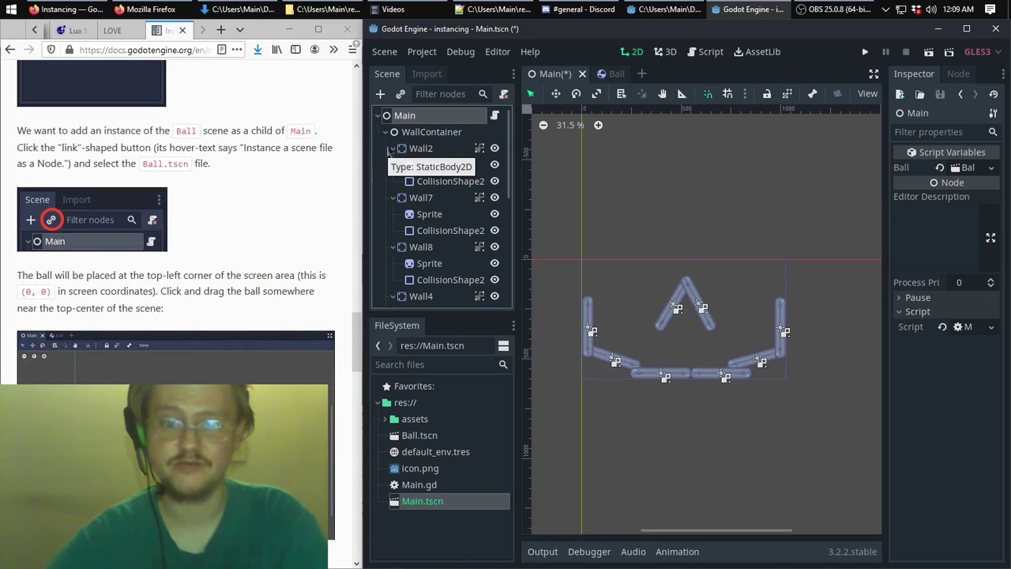
pyautogui.click(425, 134)
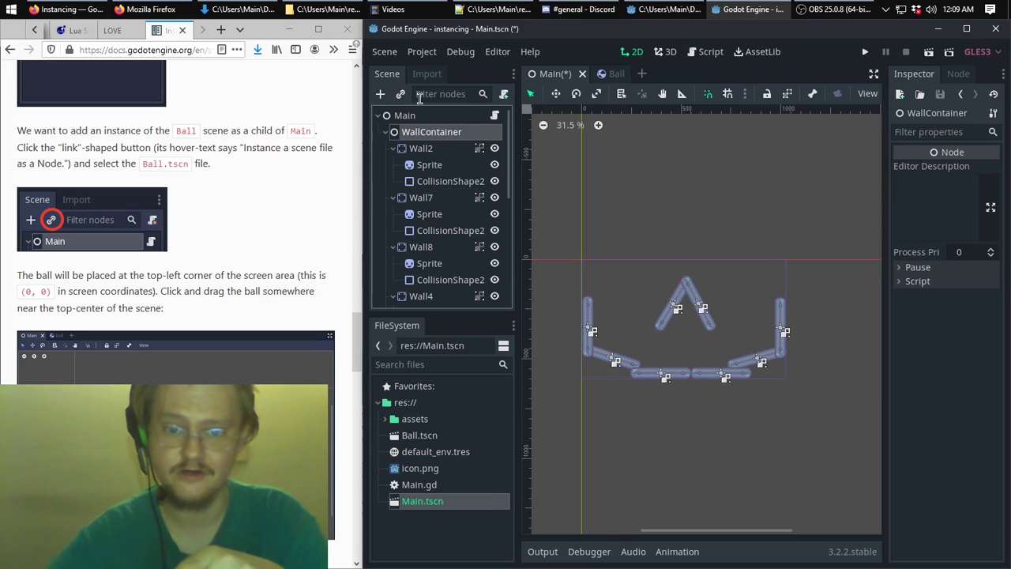
# Instance Ball.tscn and drag the ball to the top-centre above the walls
pyautogui.click(401, 95)
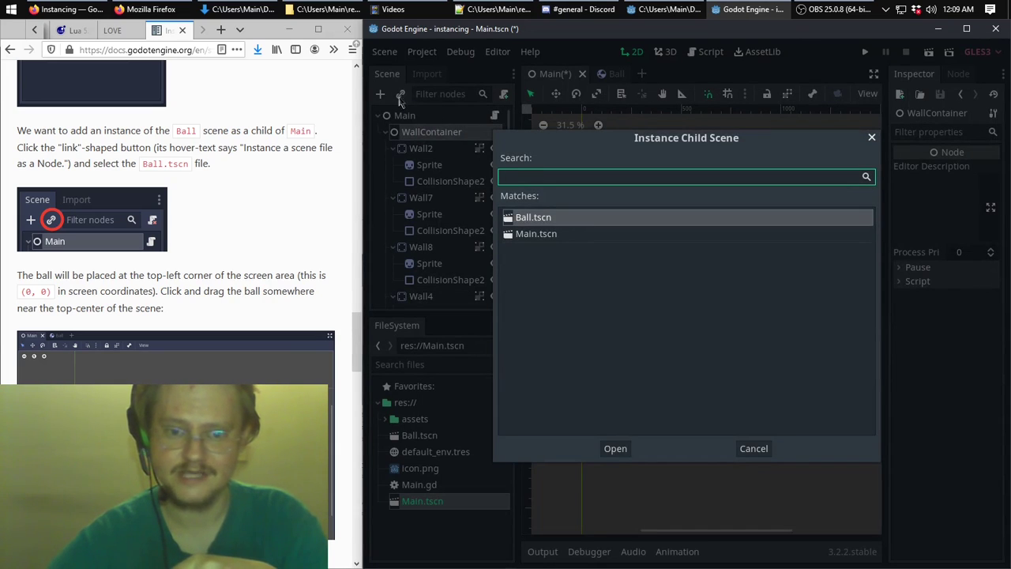
pyautogui.doubleClick(561, 224)
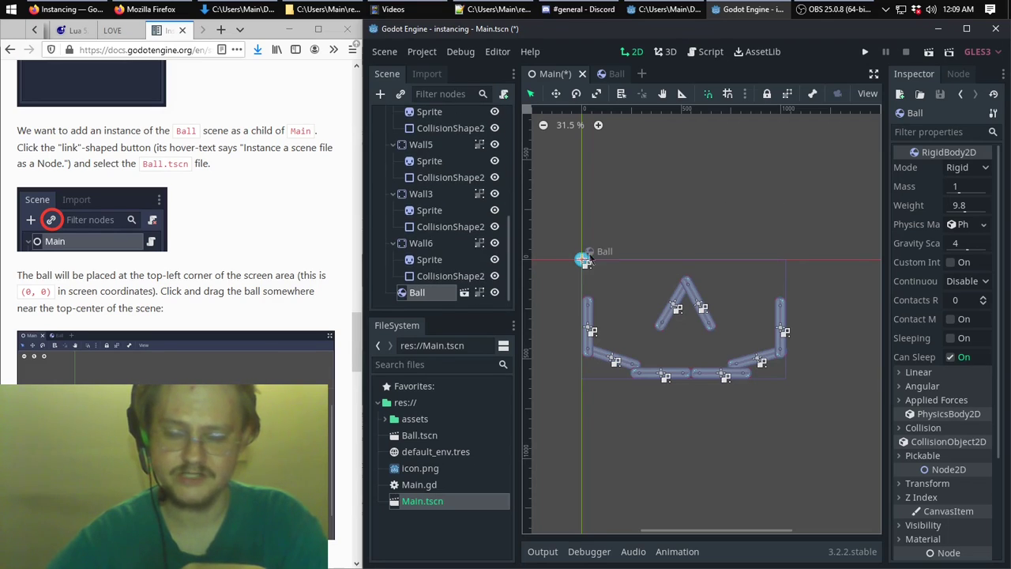
pyautogui.moveTo(584, 263); pyautogui.dragTo(706, 237)
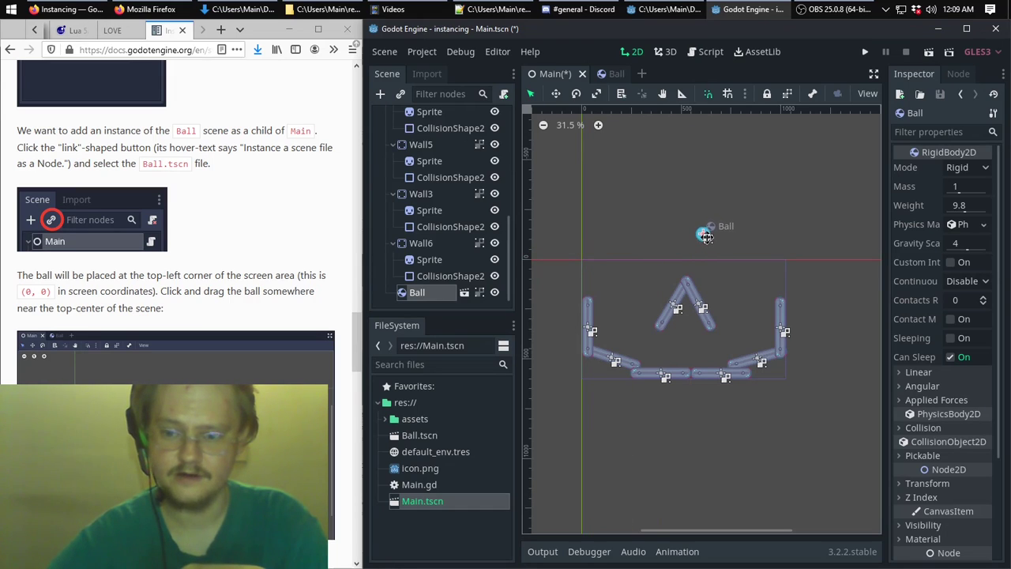
pyautogui.scroll(-3, 266, 227)
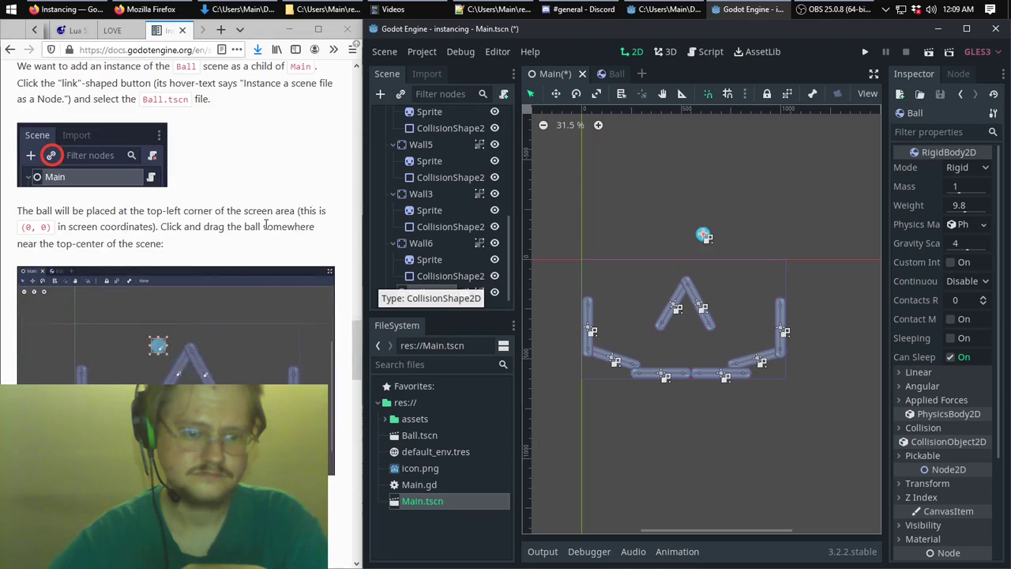
pyautogui.scroll(-2, 269, 228)
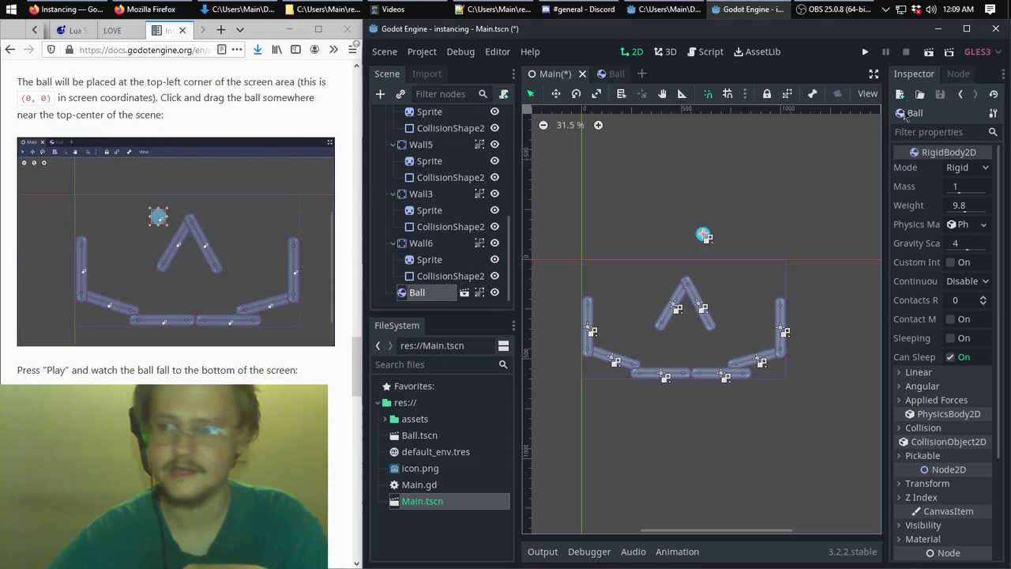
# Save and run the Main scene, watch the ball drop onto the floor, then close the game window
pyautogui.click(867, 52)
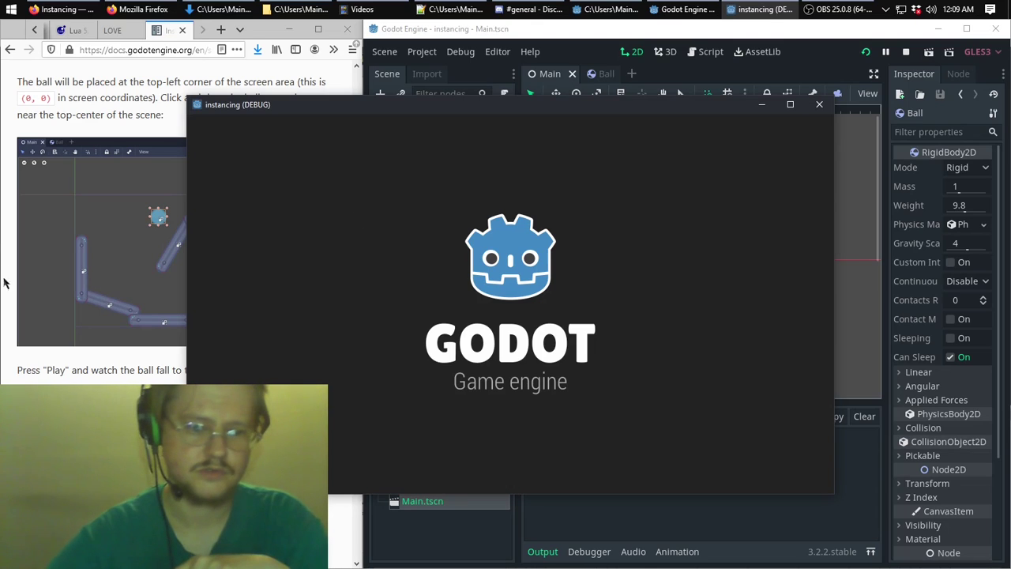
pyautogui.scroll(3, 87, 330)
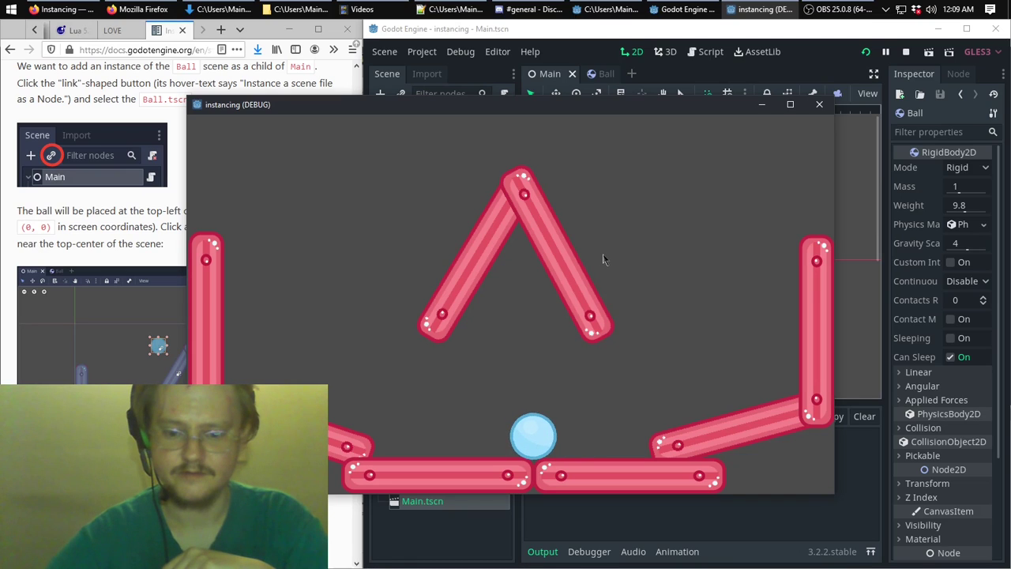
pyautogui.click(819, 104)
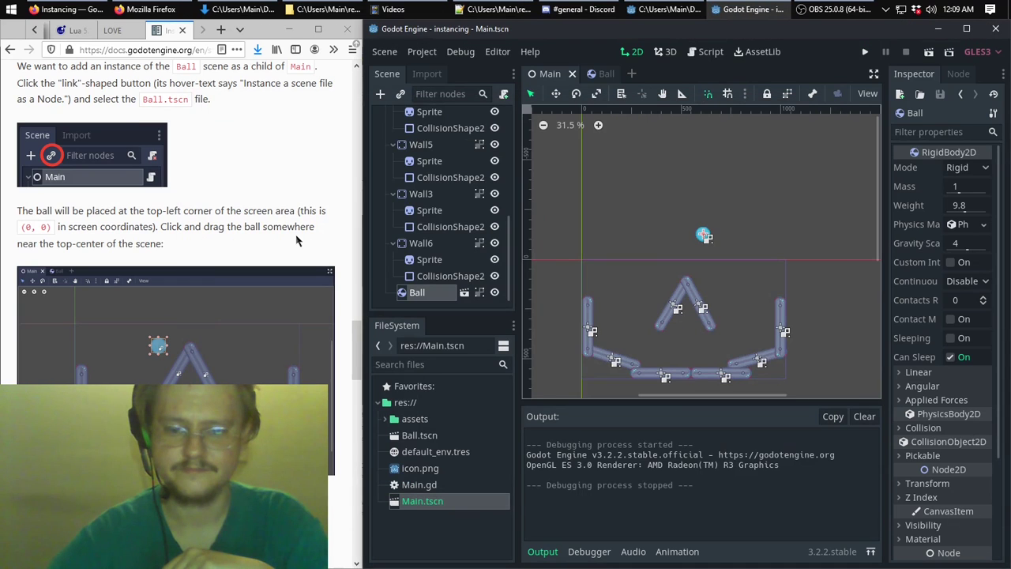
# Duplicate Ball with Ctrl+D as Ball2 and drag it just left of and below the original
pyautogui.scroll(-5, 277, 250)
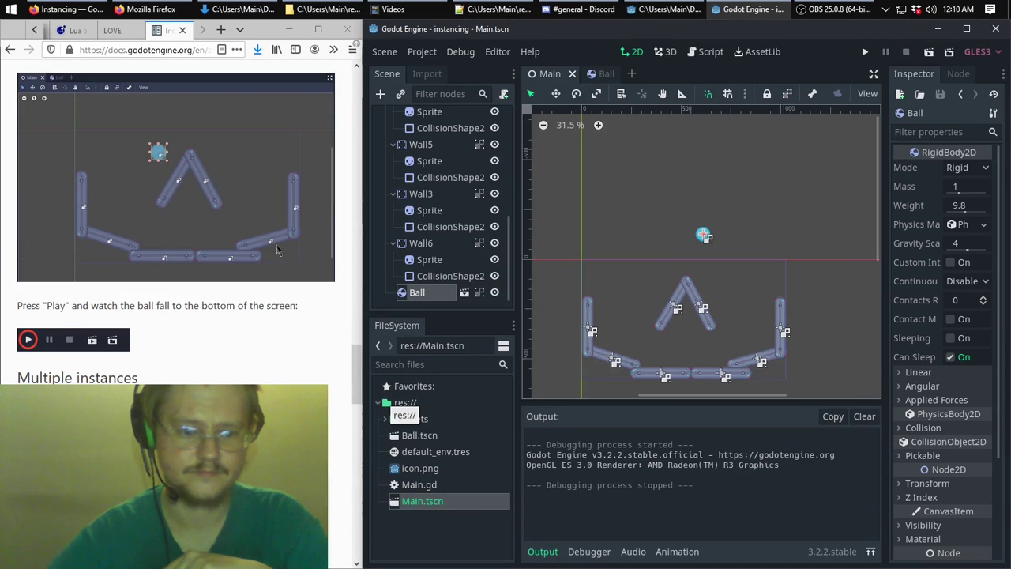
pyautogui.scroll(-3, 276, 251)
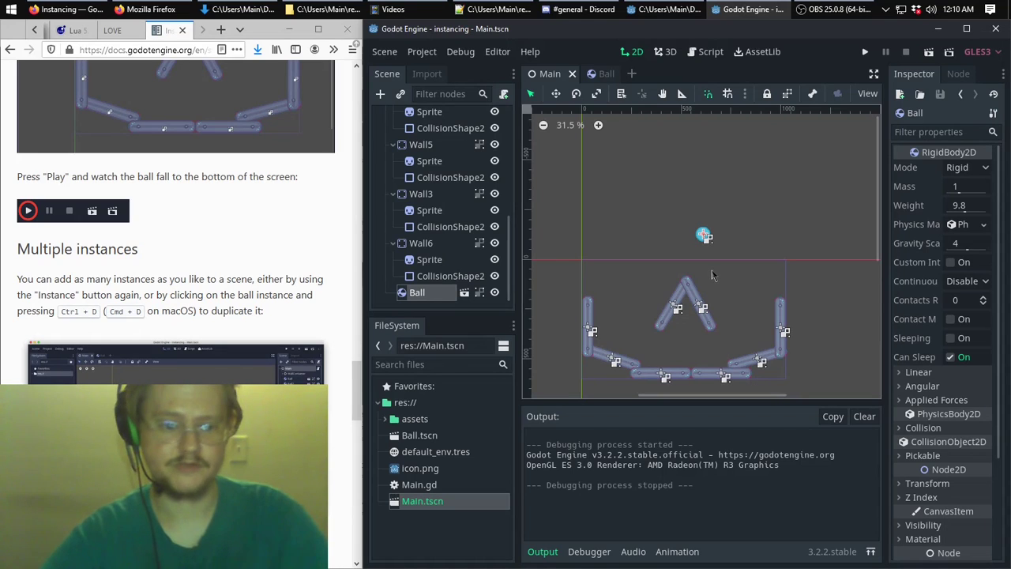
pyautogui.hotkey('ctrl', 'd')
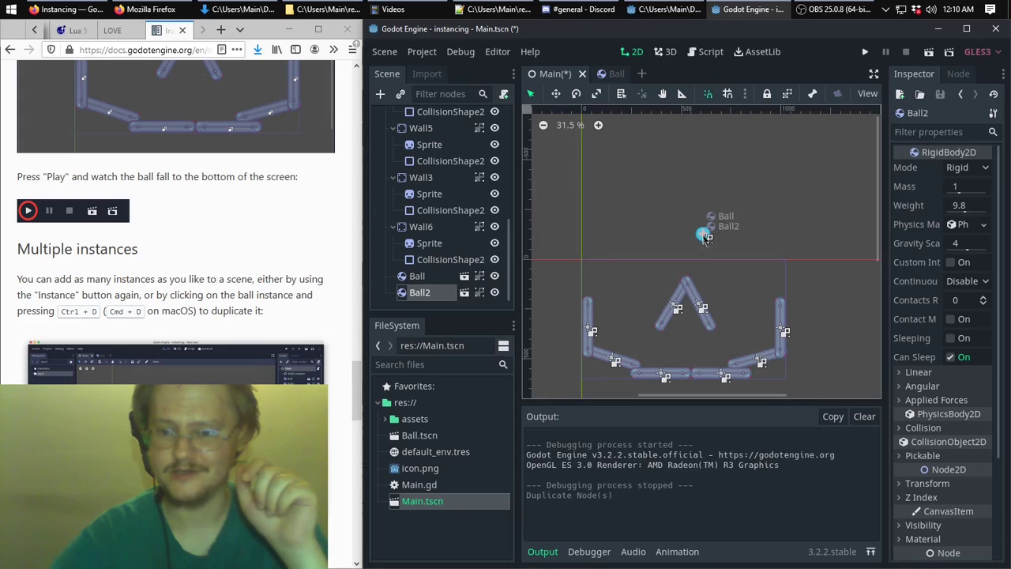
pyautogui.moveTo(706, 237); pyautogui.dragTo(752, 208)
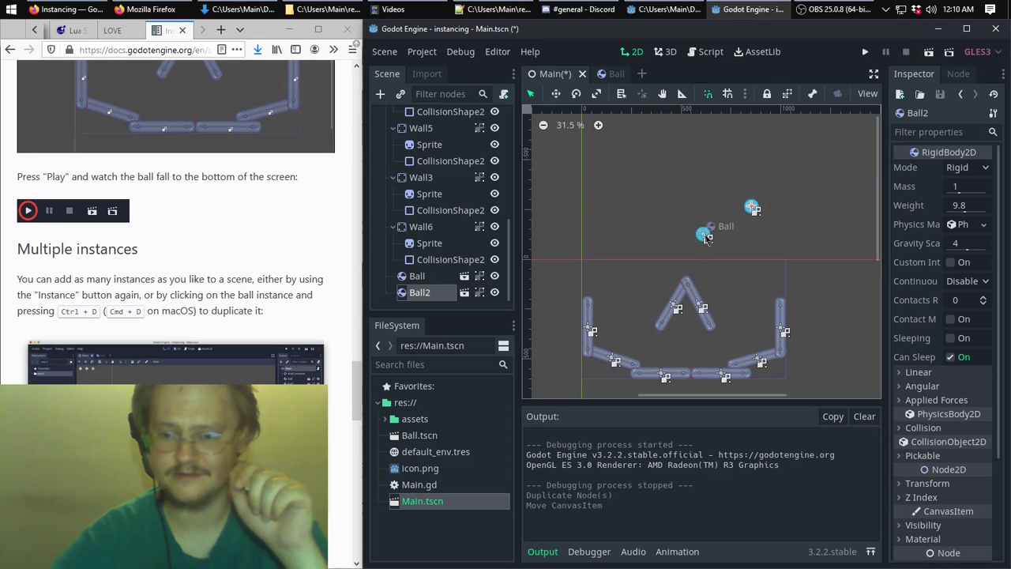
pyautogui.moveTo(754, 209); pyautogui.dragTo(663, 257)
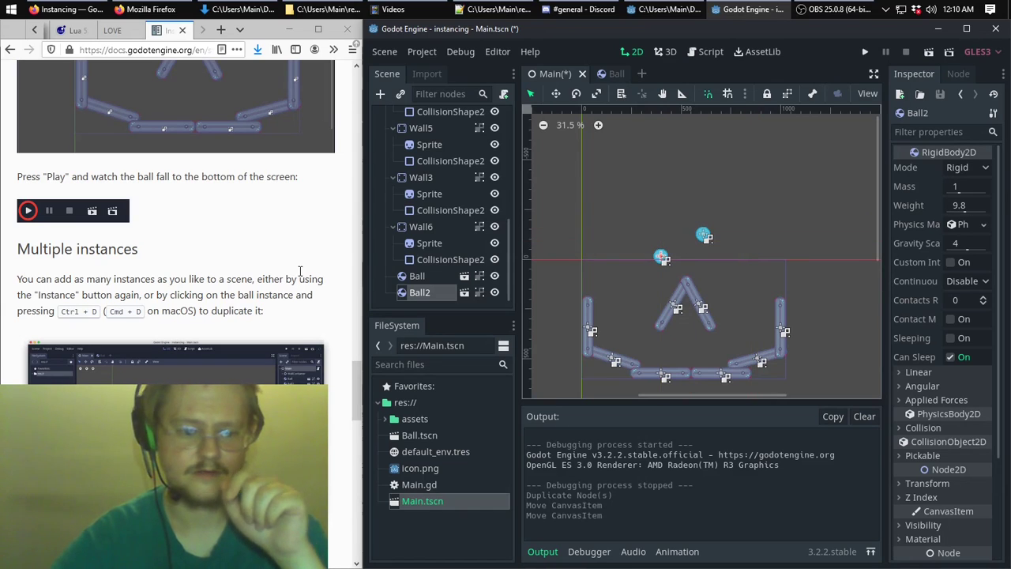
pyautogui.scroll(-3, 251, 266)
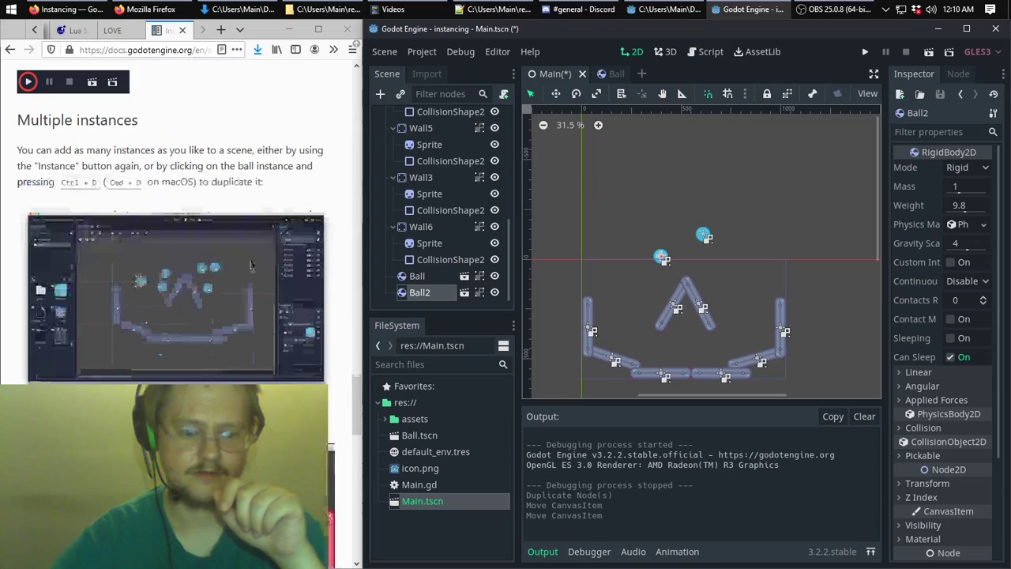
# Run the scene again, watch both balls land on the floor walls, and close the game window
pyautogui.click(864, 53)
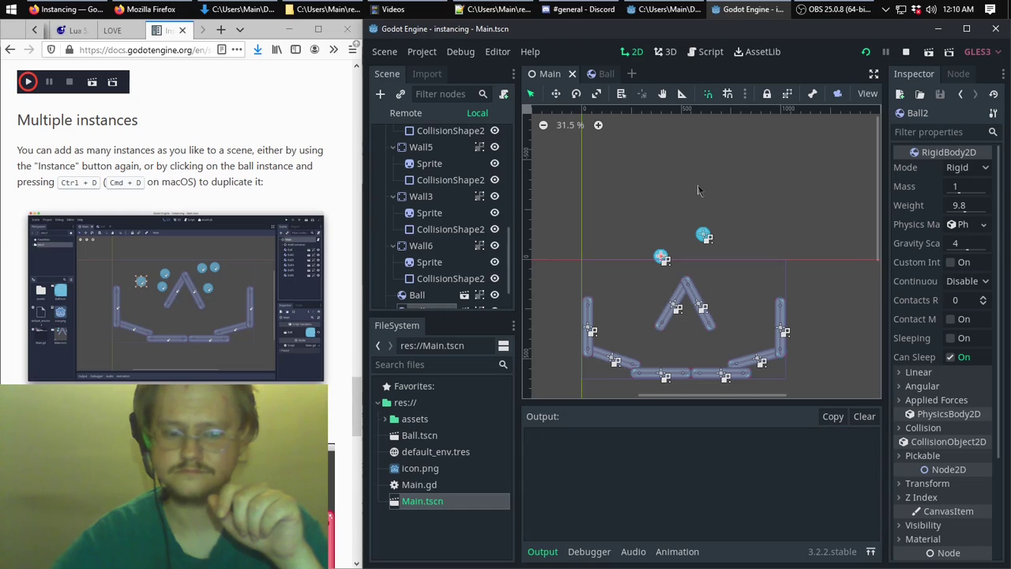
pyautogui.scroll(-2, 230, 287)
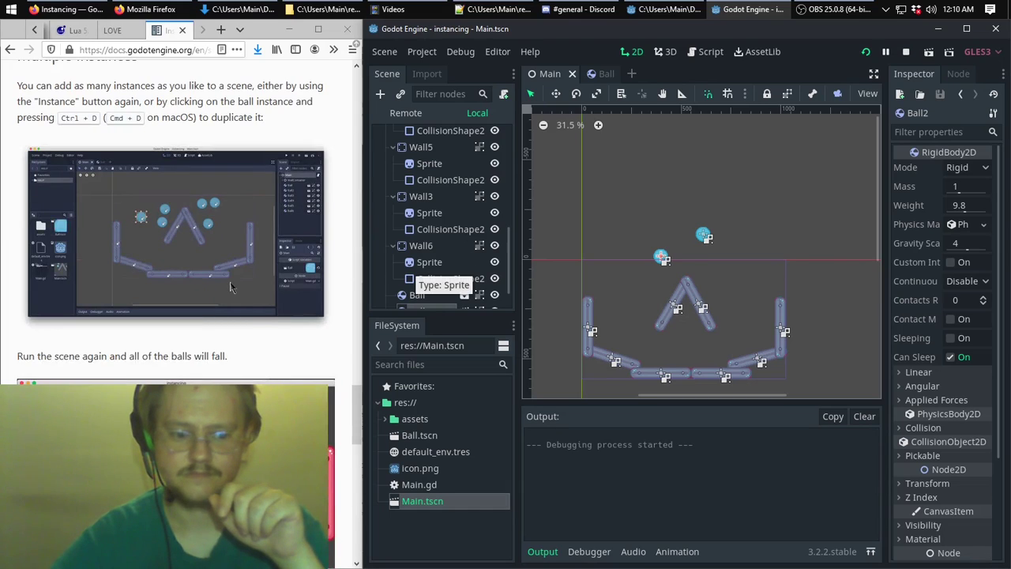
pyautogui.scroll(-2, 231, 288)
pyautogui.scroll(-2, 221, 367)
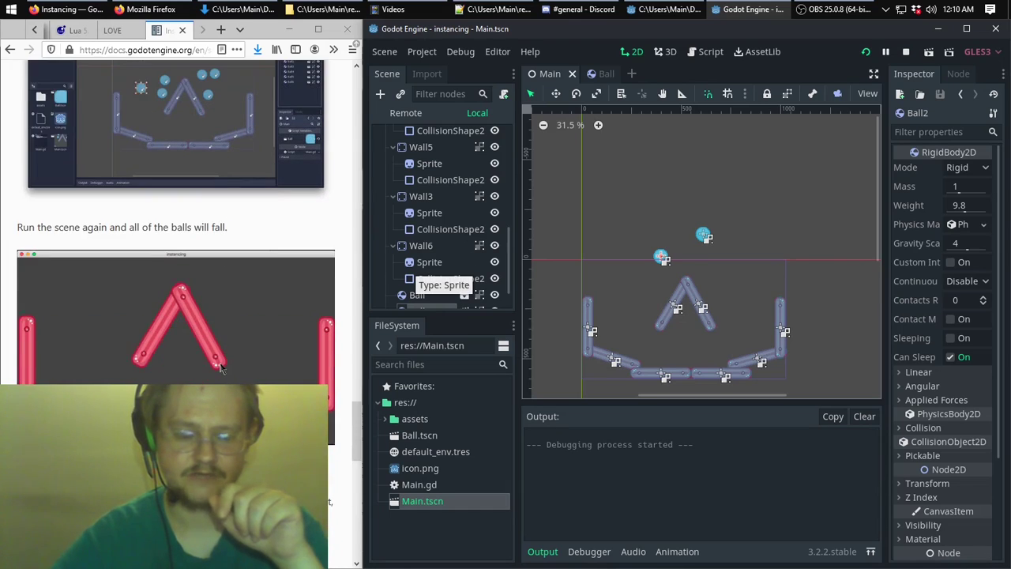
pyautogui.scroll(-2, 221, 367)
pyautogui.scroll(4, 228, 359)
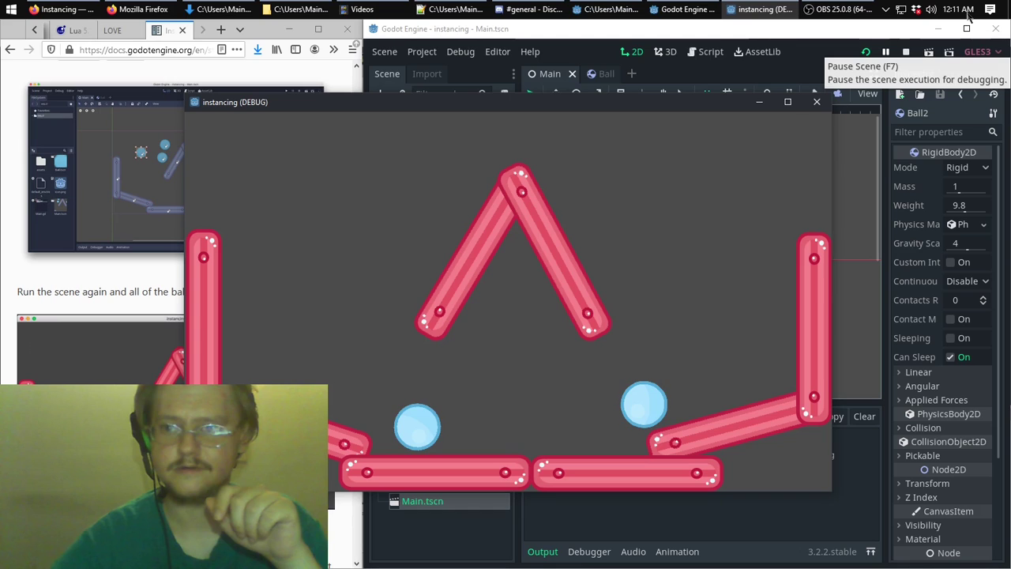
pyautogui.click(818, 103)
pyautogui.scroll(-3, 259, 340)
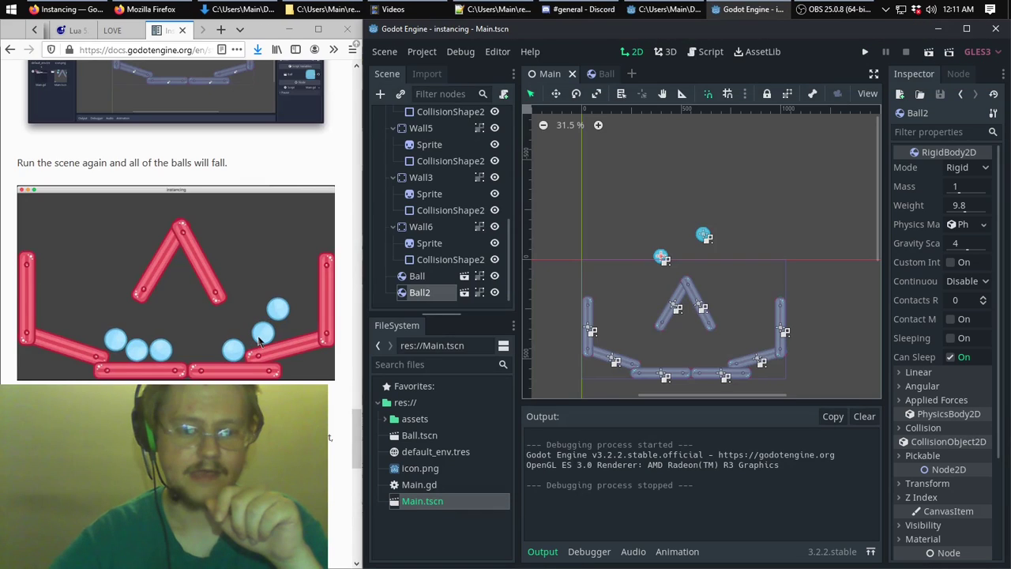
# Select Ball.tscn in the FileSystem dock and switch the editor to the Ball scene tab
pyautogui.scroll(-3, 259, 339)
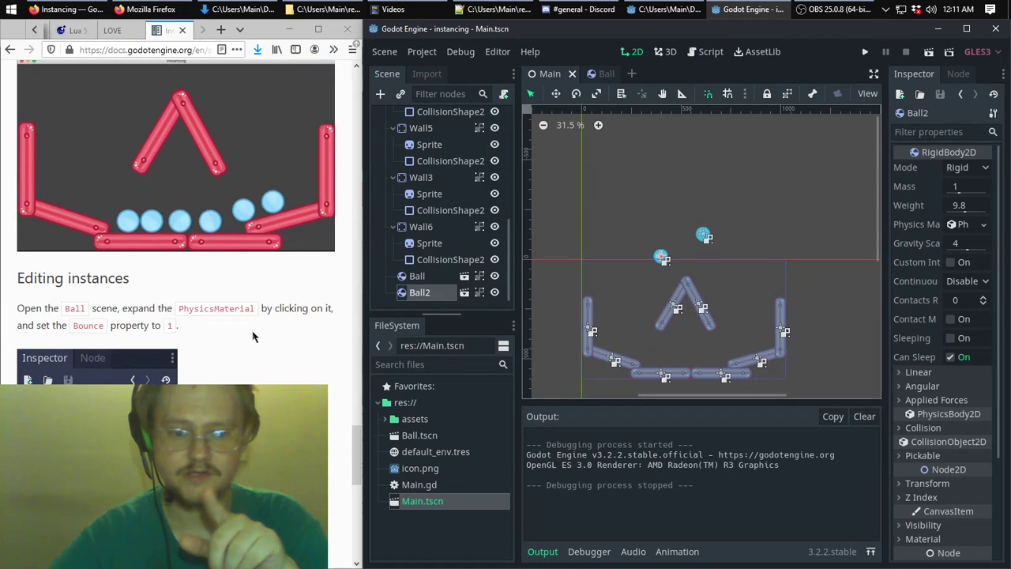
pyautogui.scroll(-2, 254, 337)
pyautogui.scroll(-2, 254, 337)
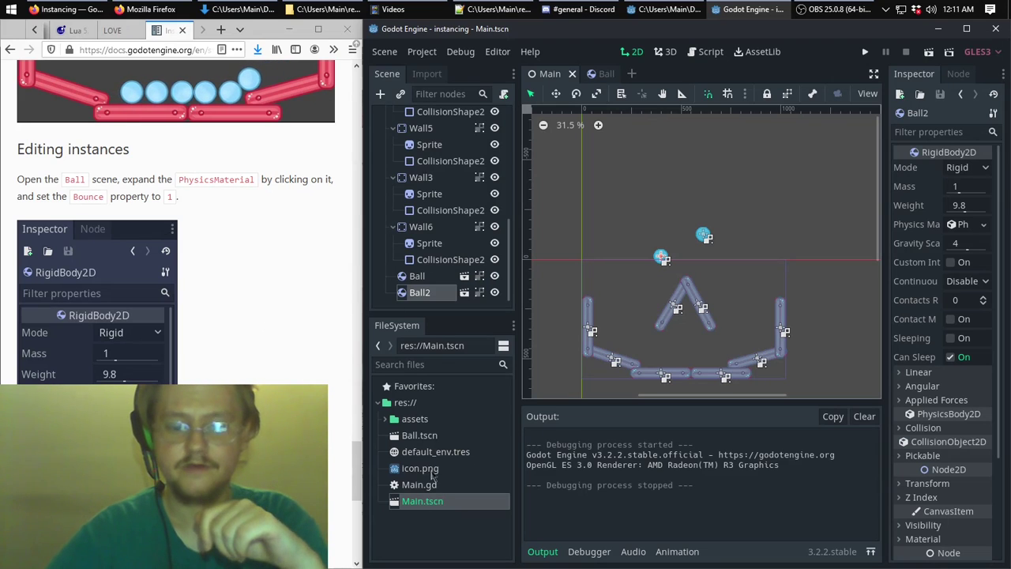
pyautogui.click(423, 436)
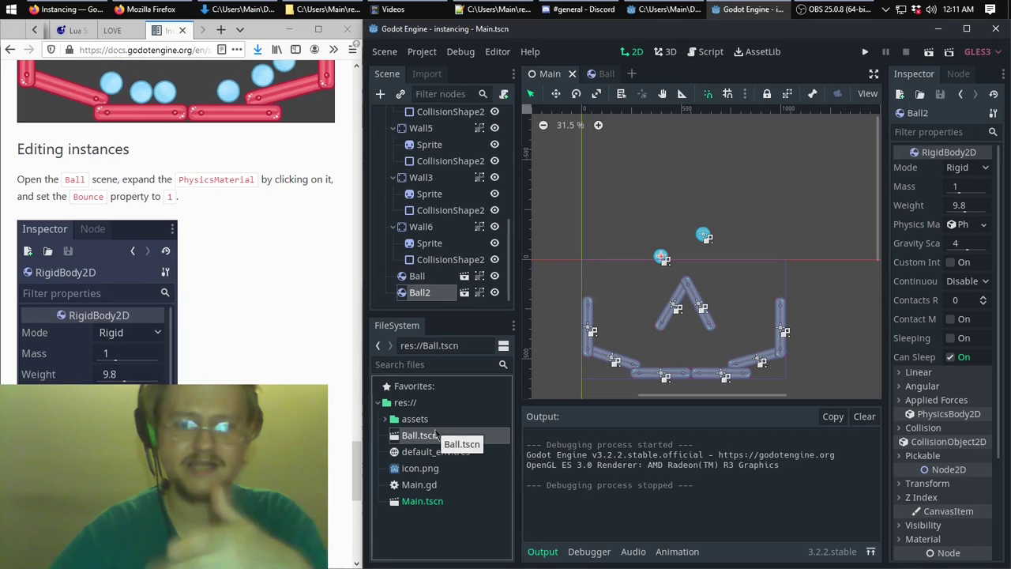
pyautogui.hotkey('ctrl', 'Tab')
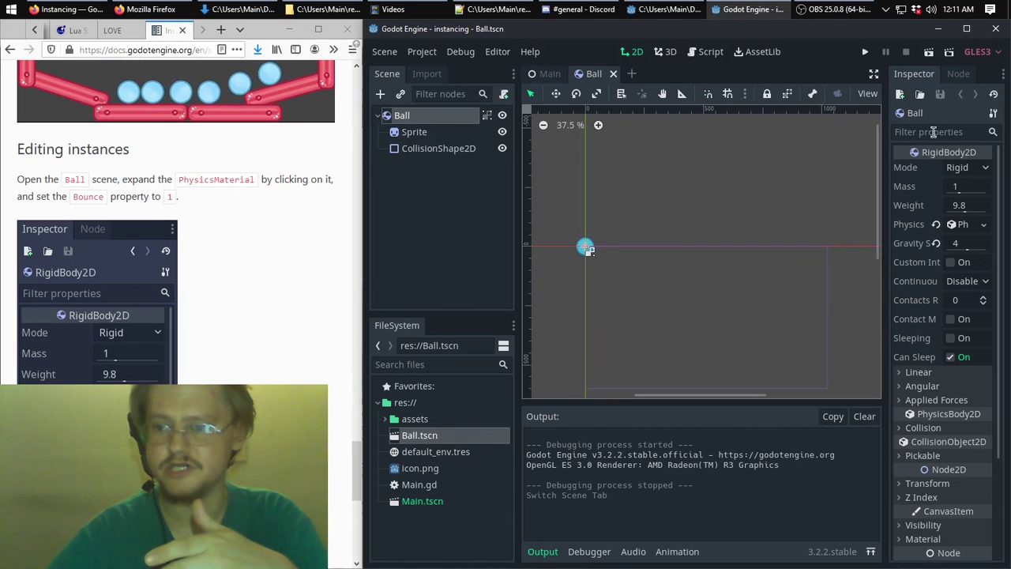
# Reopen Main.tscn, then Ball.tscn, and show the Physics Material options in the Inspector
pyautogui.doubleClick(420, 502)
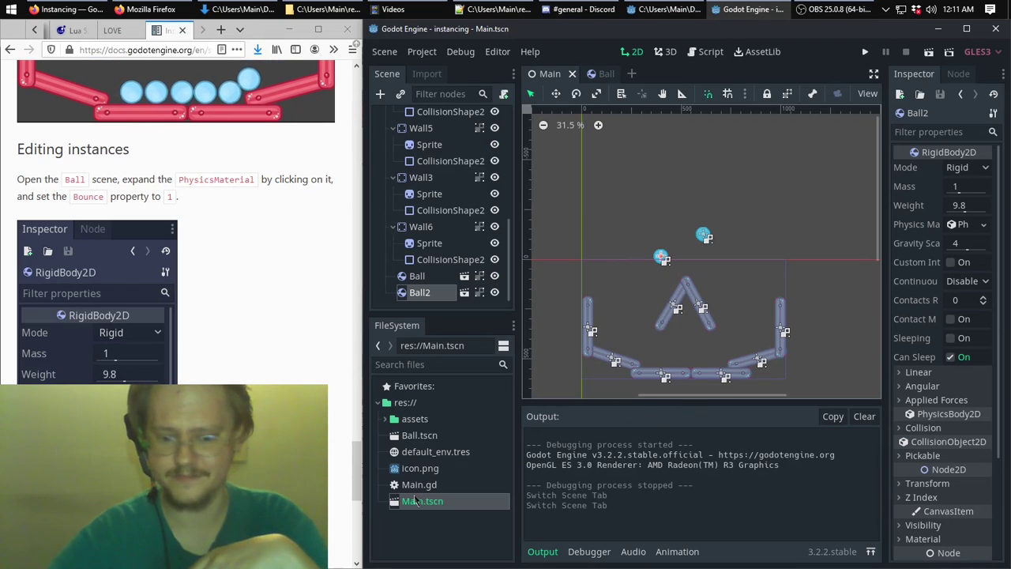
pyautogui.doubleClick(423, 440)
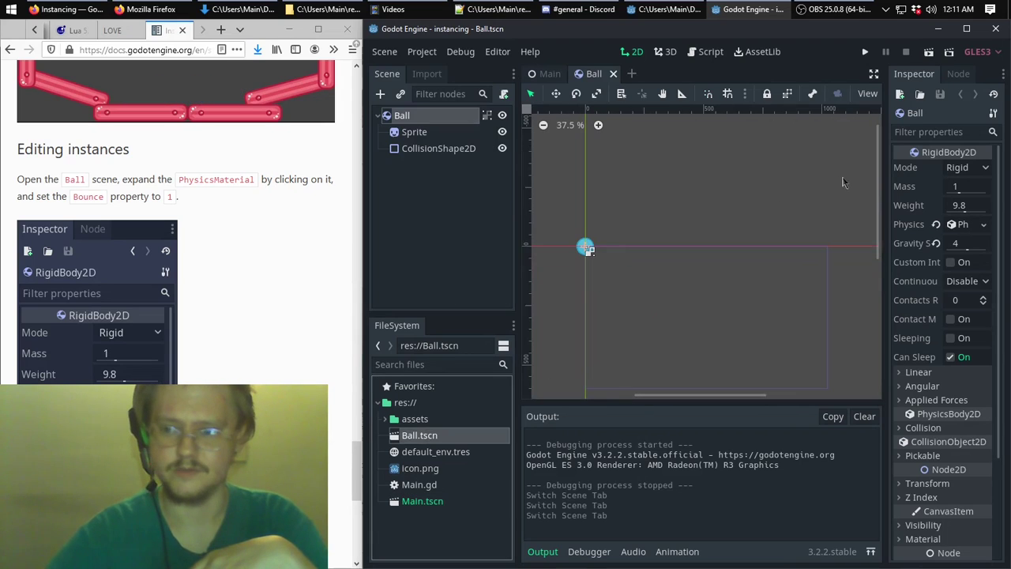
pyautogui.scroll(-3, 237, 371)
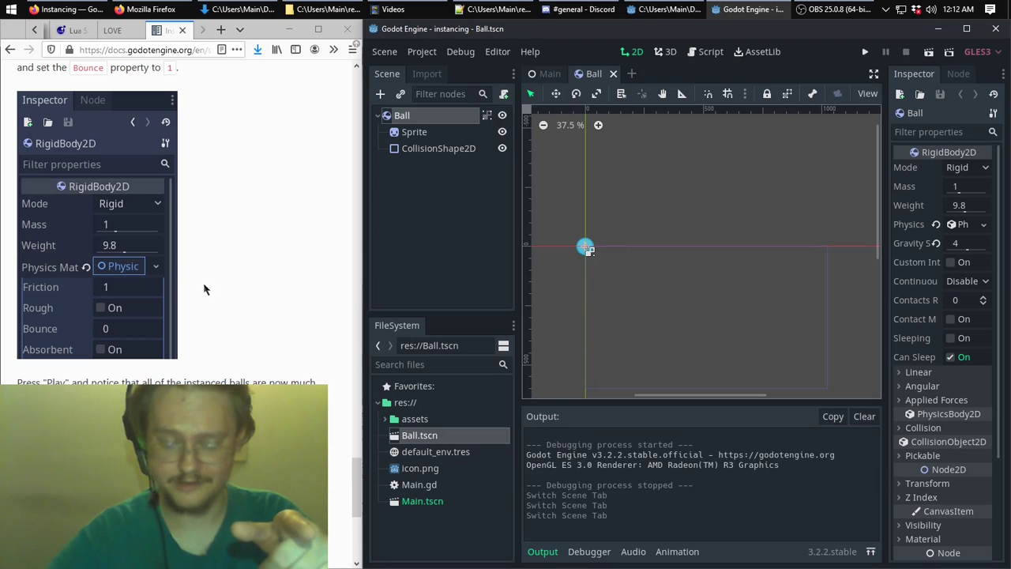
pyautogui.click(983, 225)
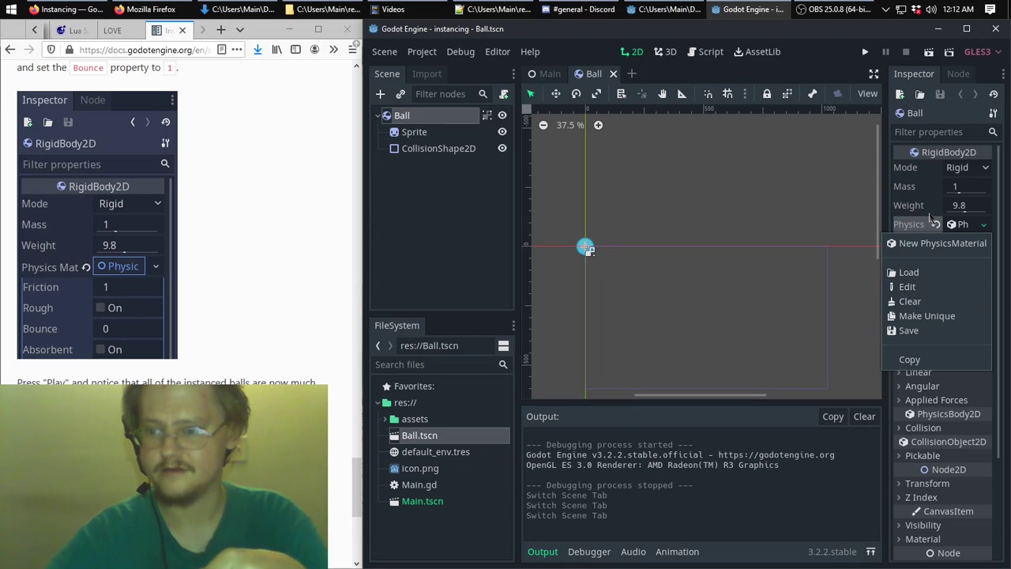
# Edit the ball's PhysicsMaterial and set its Bounce to 1, leaving Friction at 1
pyautogui.click(908, 286)
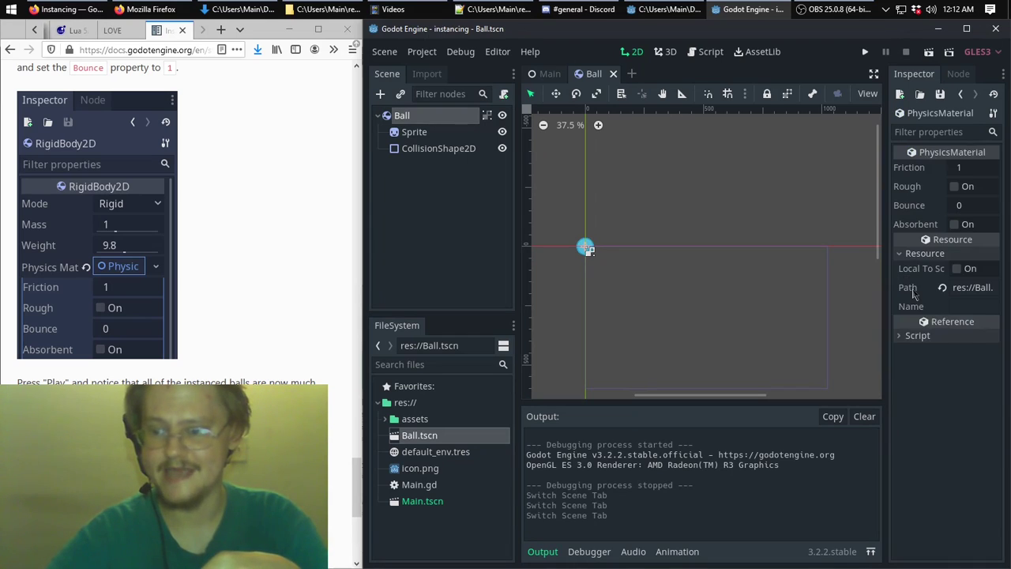
pyautogui.click(955, 205)
pyautogui.press('Return')
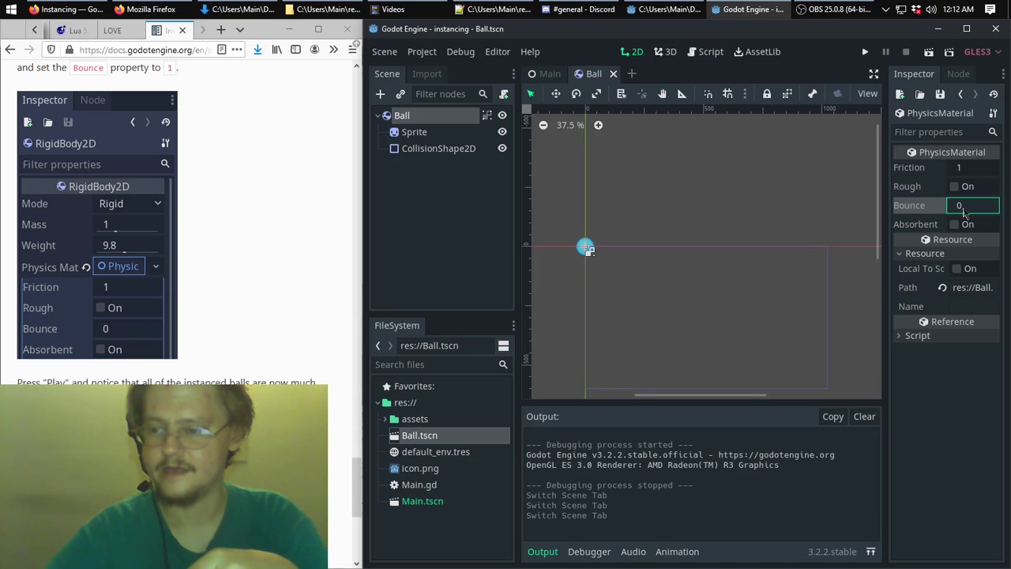
pyautogui.moveTo(975, 211); pyautogui.dragTo(996, 211)
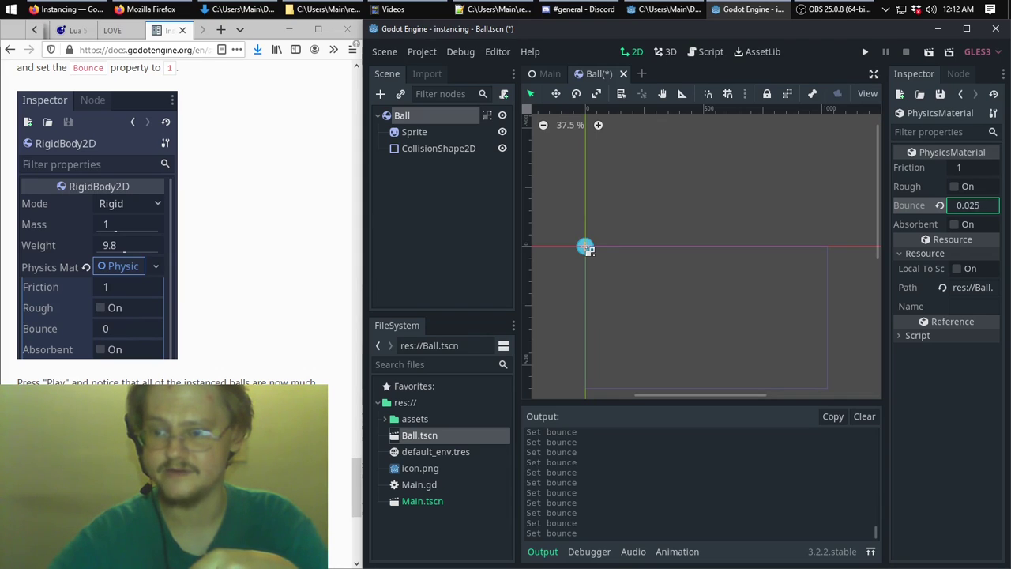
pyautogui.moveTo(982, 211); pyautogui.dragTo(988, 211)
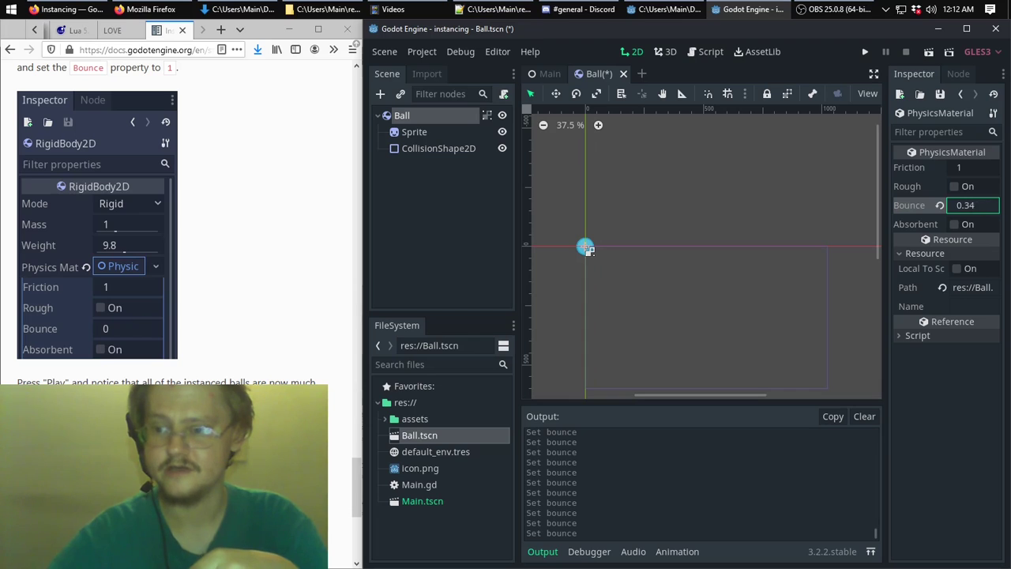
pyautogui.click(981, 207)
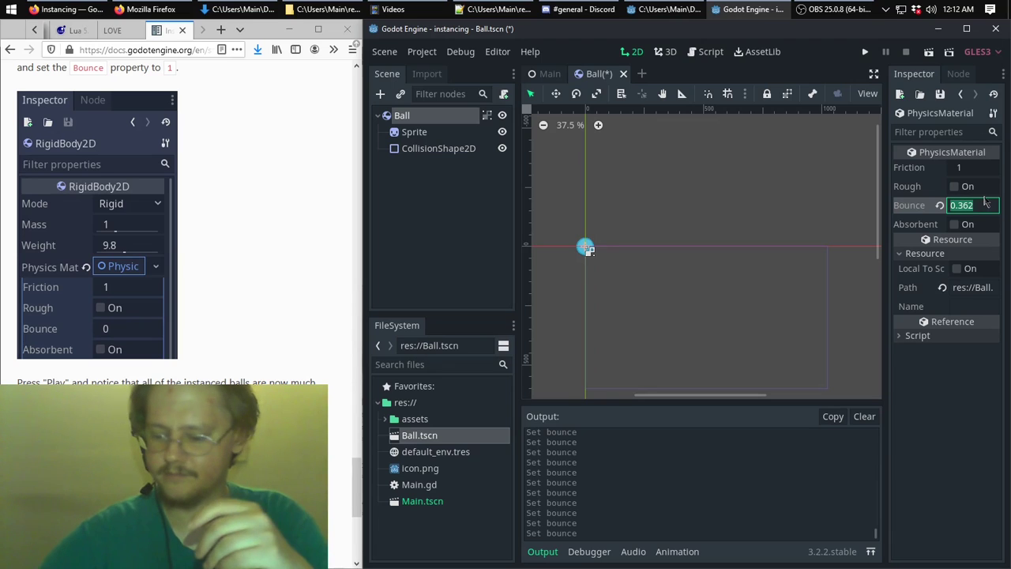
pyautogui.write('1')
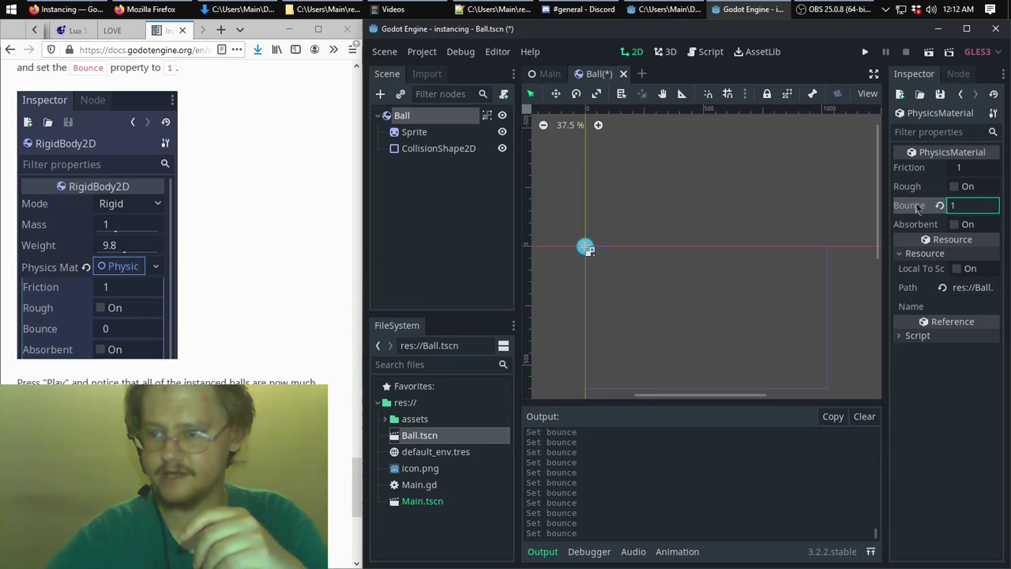
pyautogui.press('Return')
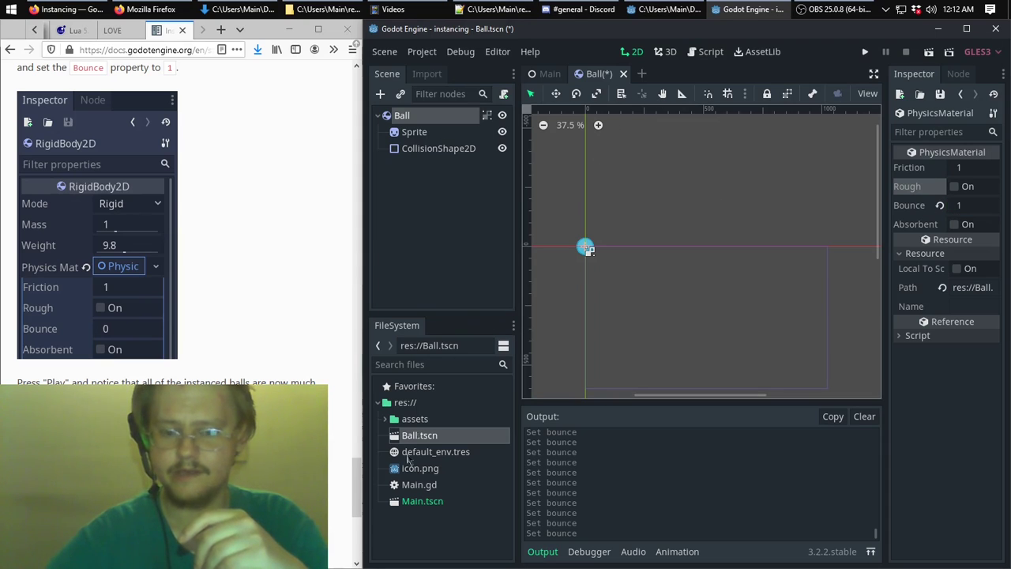
# Return to the Ball scene via Main.tscn and save it with Scene > Save Scene
pyautogui.doubleClick(433, 501)
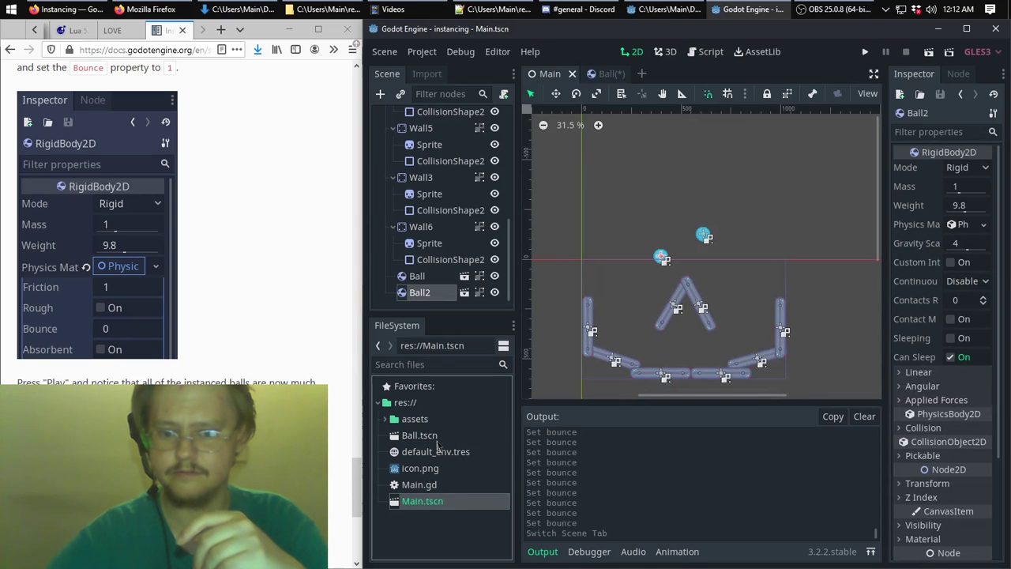
pyautogui.doubleClick(433, 438)
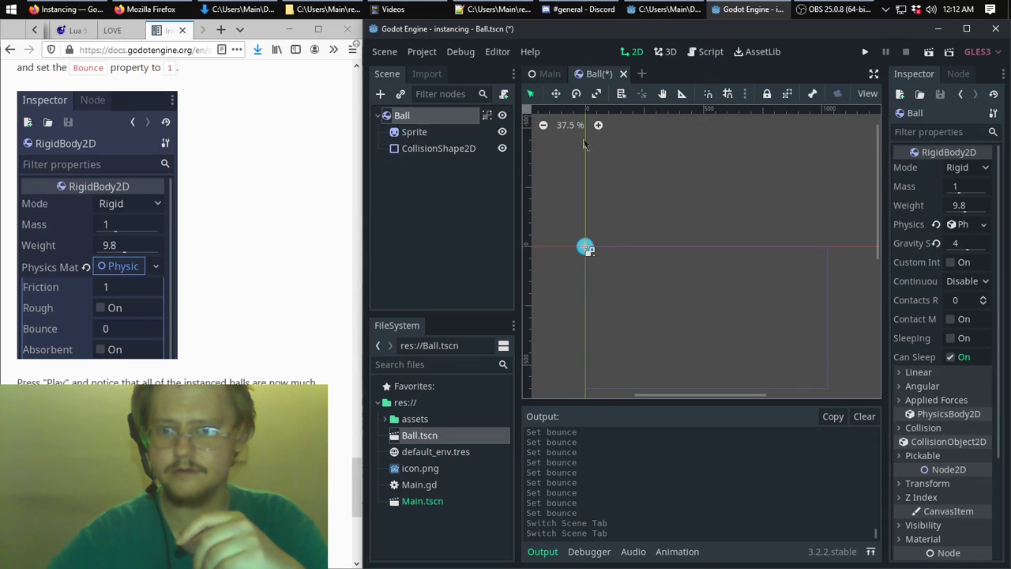
pyautogui.click(385, 51)
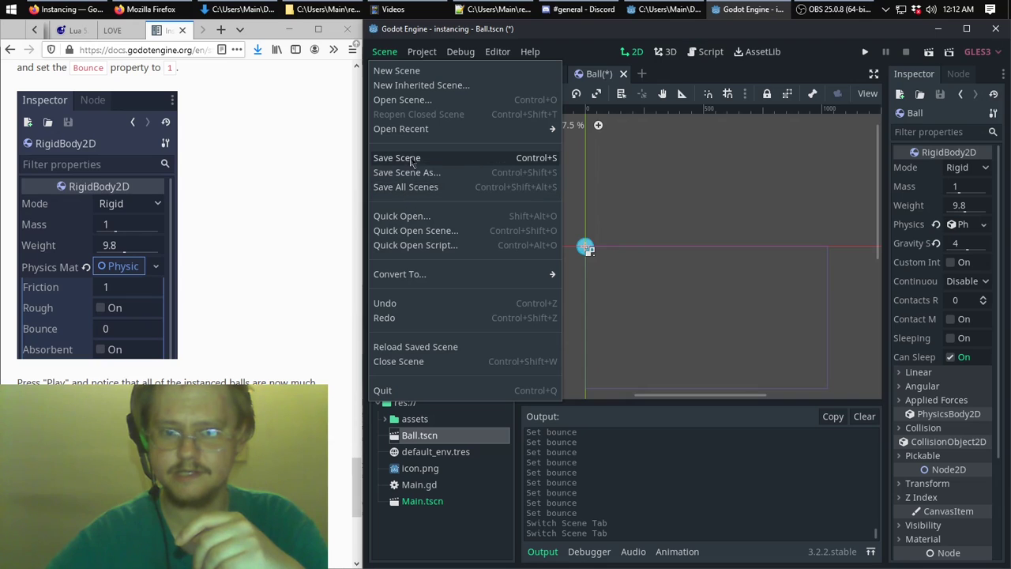
pyautogui.click(396, 158)
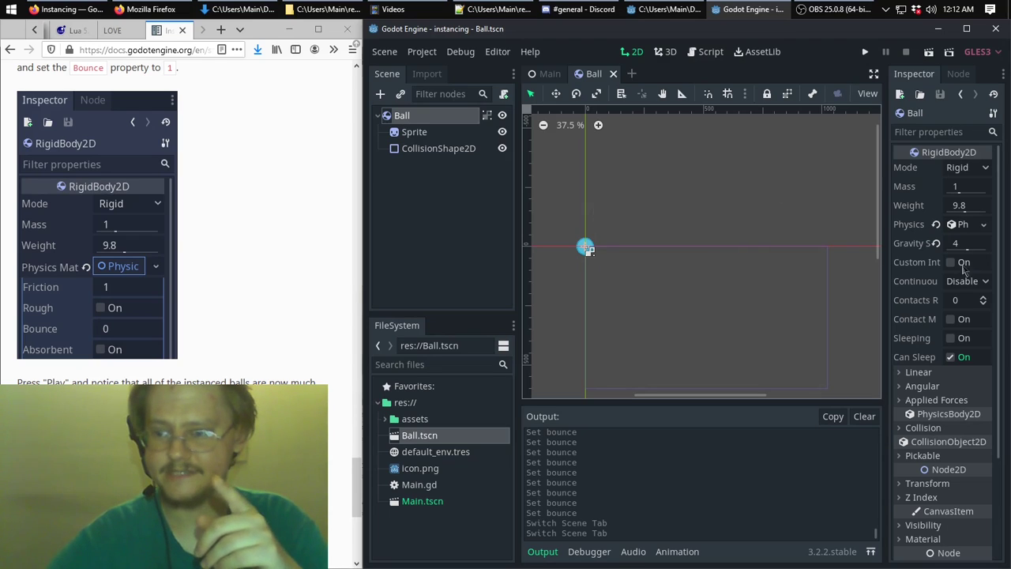
pyautogui.click(965, 224)
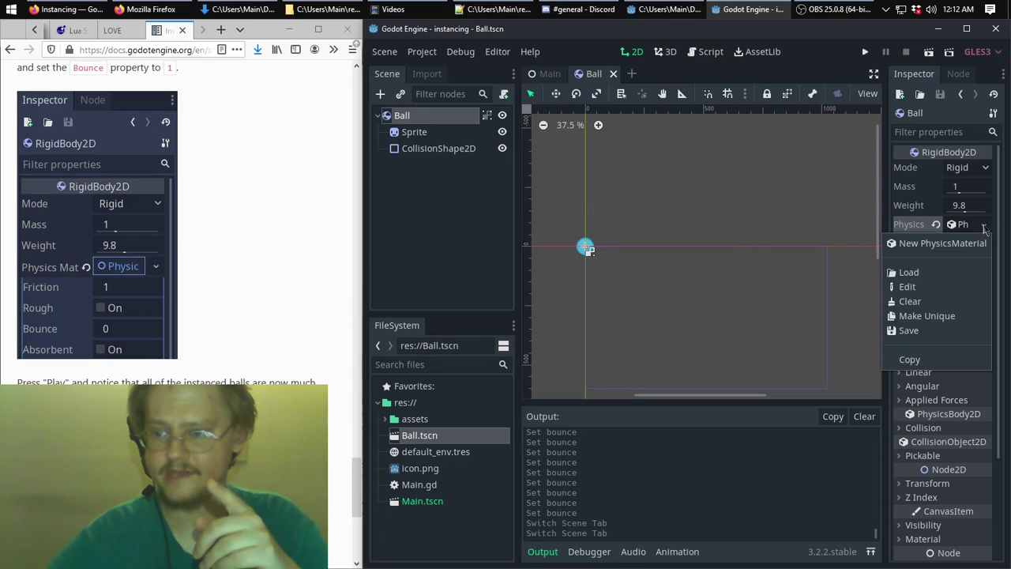
# Save the ball's physics material as Ball.tres, select the new file, and reopen Main.tscn
pyautogui.click(936, 287)
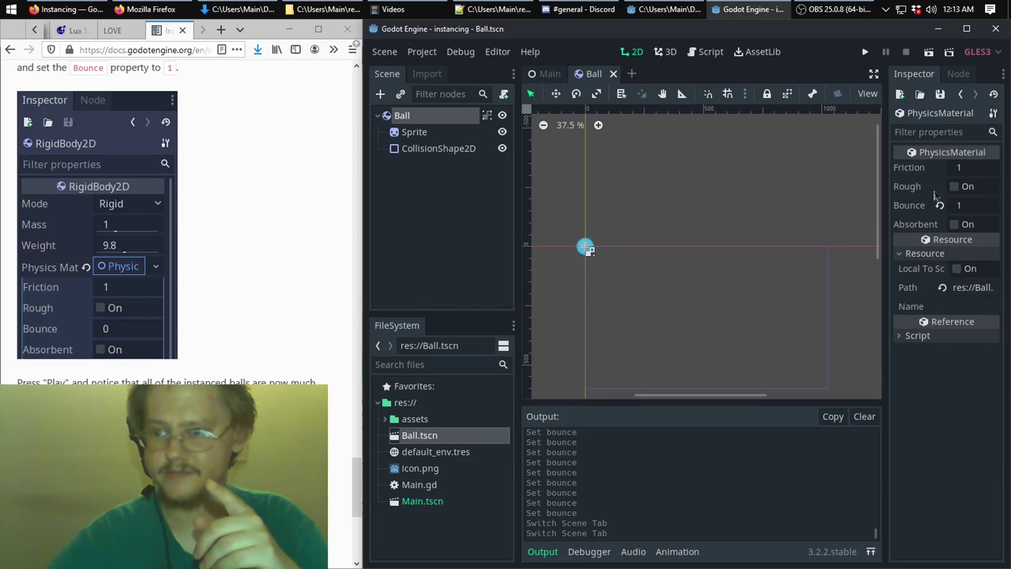
pyautogui.click(940, 95)
pyautogui.click(945, 114)
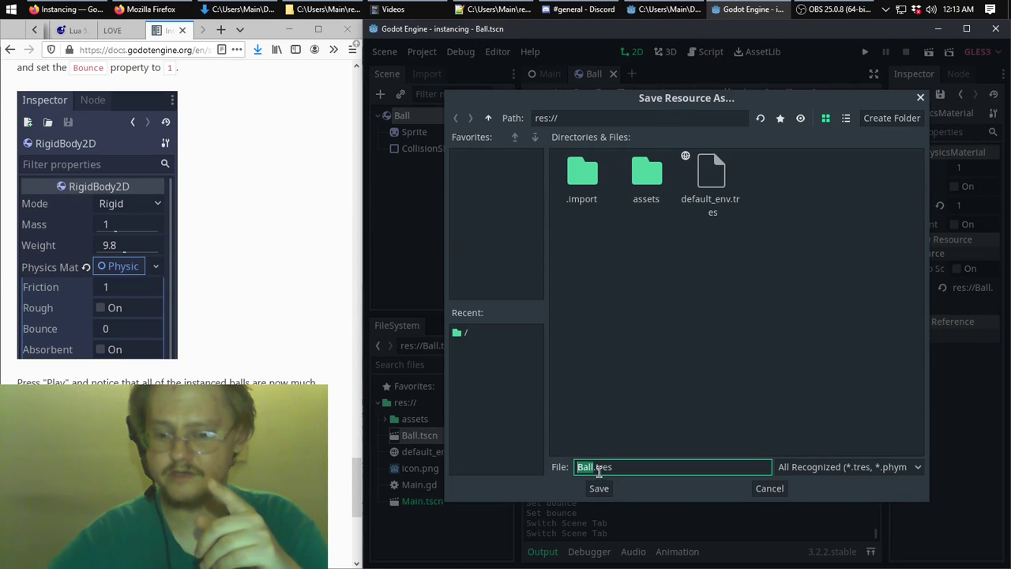
pyautogui.click(598, 488)
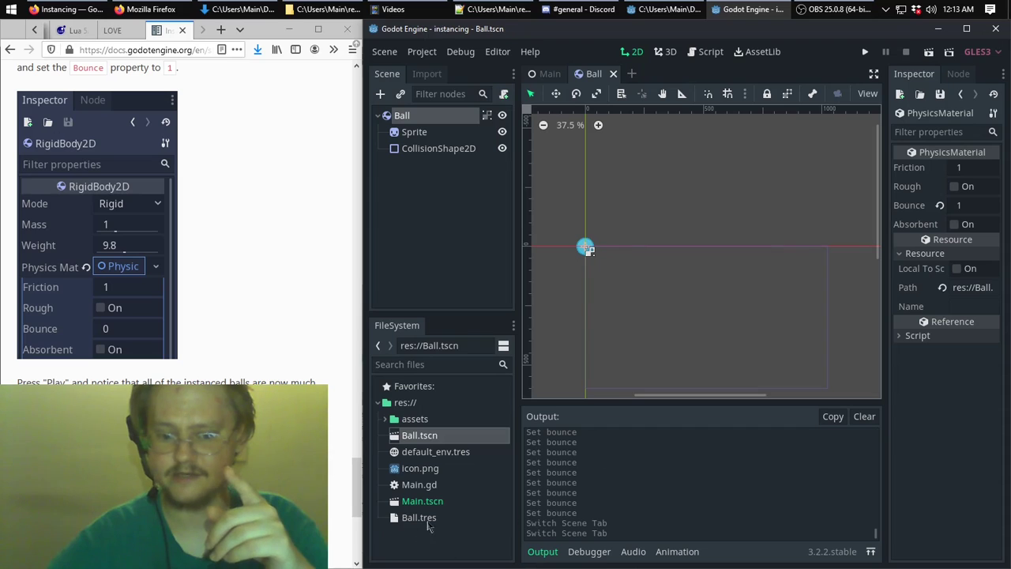
pyautogui.click(426, 521)
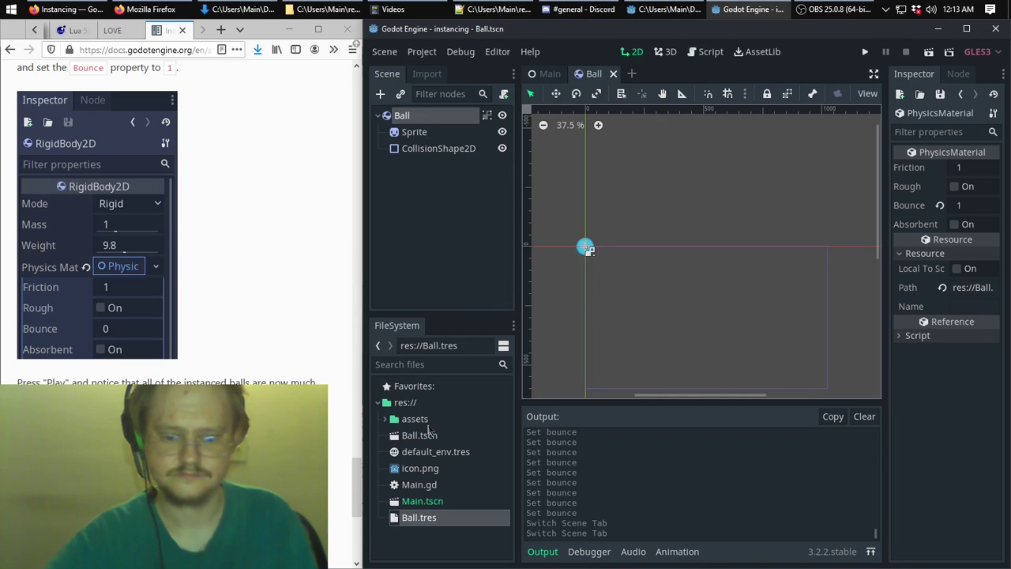
pyautogui.doubleClick(423, 501)
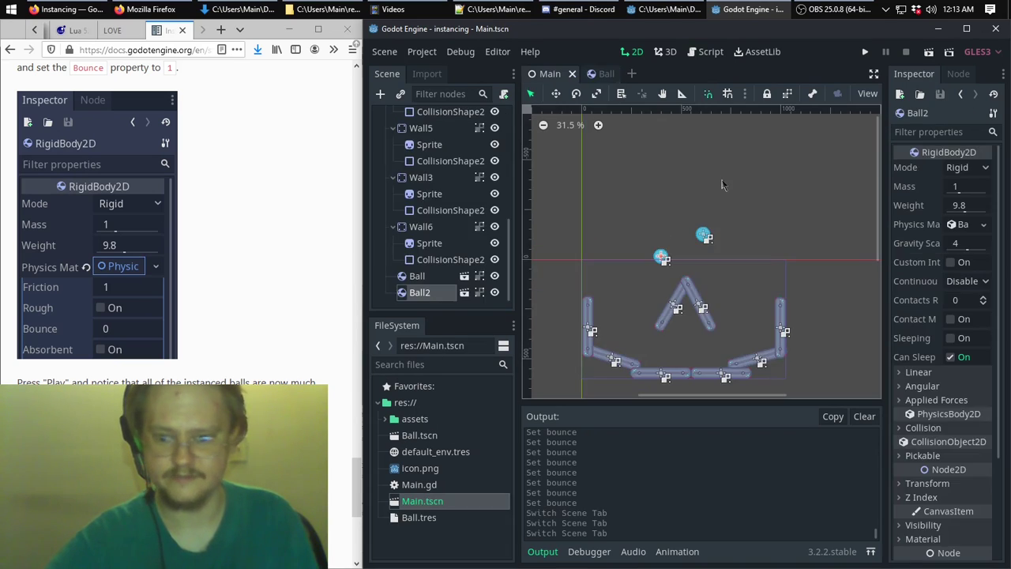
pyautogui.click(864, 52)
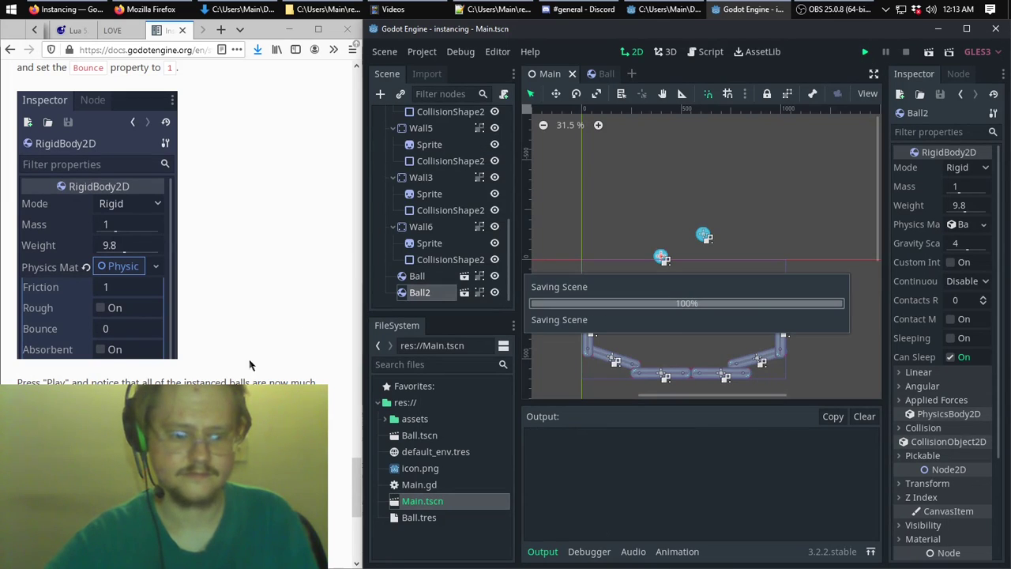
pyautogui.scroll(-3, 261, 349)
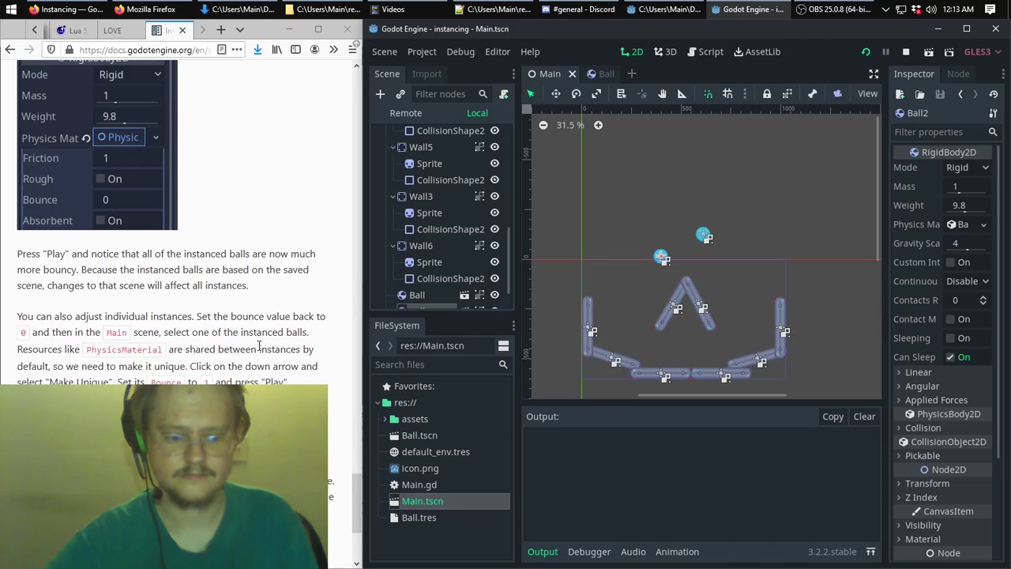
pyautogui.scroll(8, 261, 350)
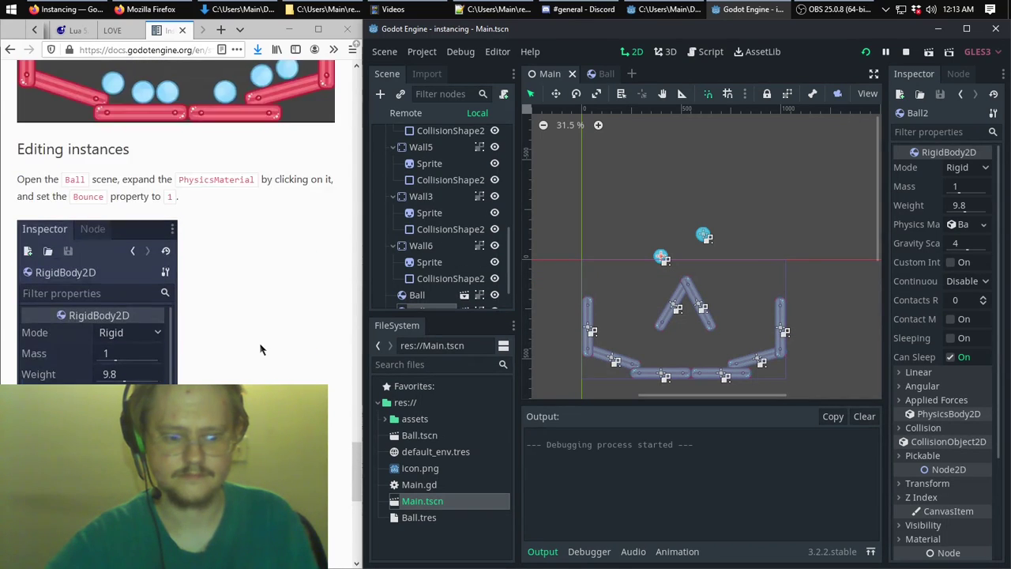
pyautogui.scroll(-2, 260, 350)
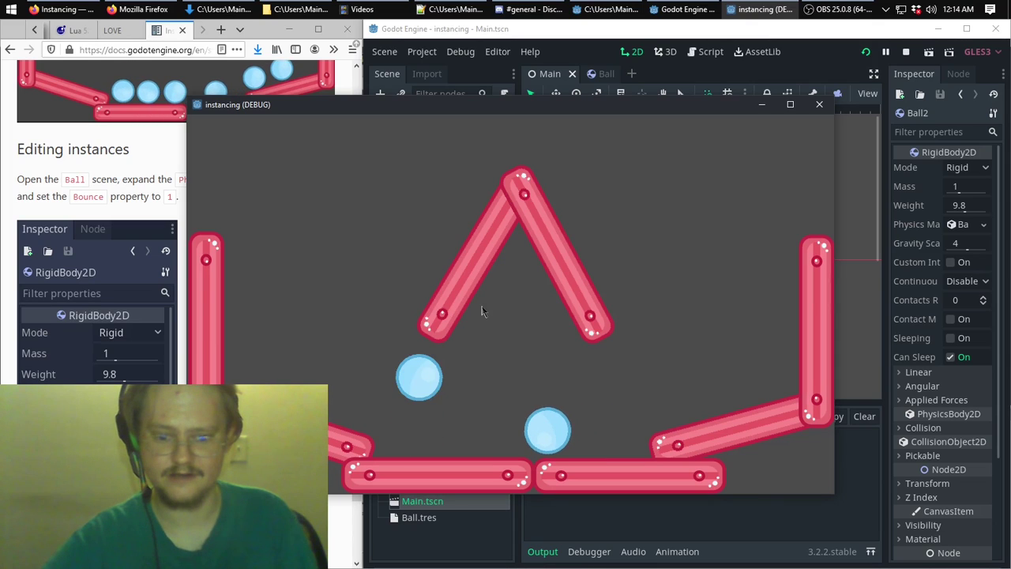
pyautogui.click(819, 106)
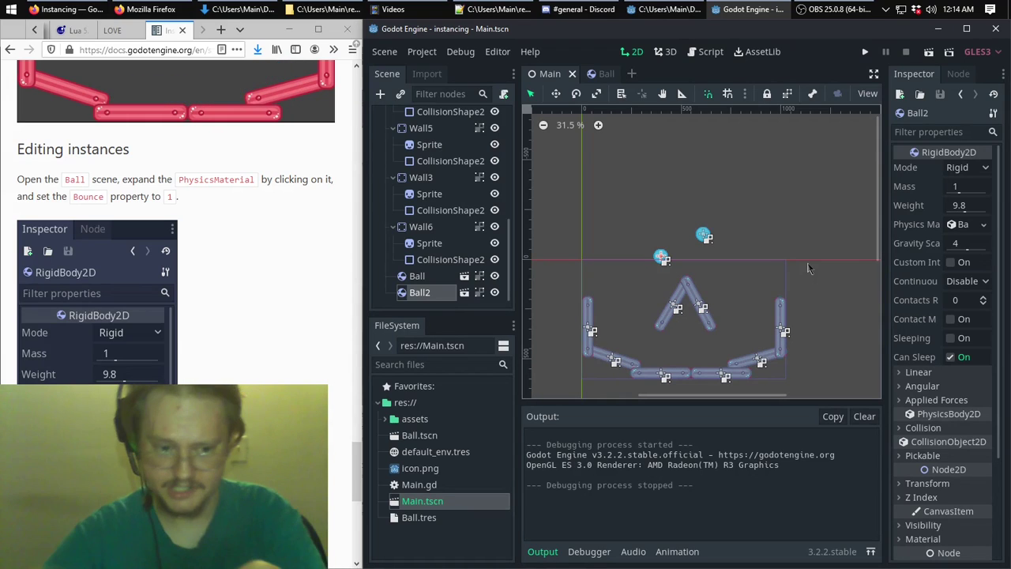
# Select the first Ball and set its shared Ball.tres physics material bounce to 0
pyautogui.scroll(-7, 272, 382)
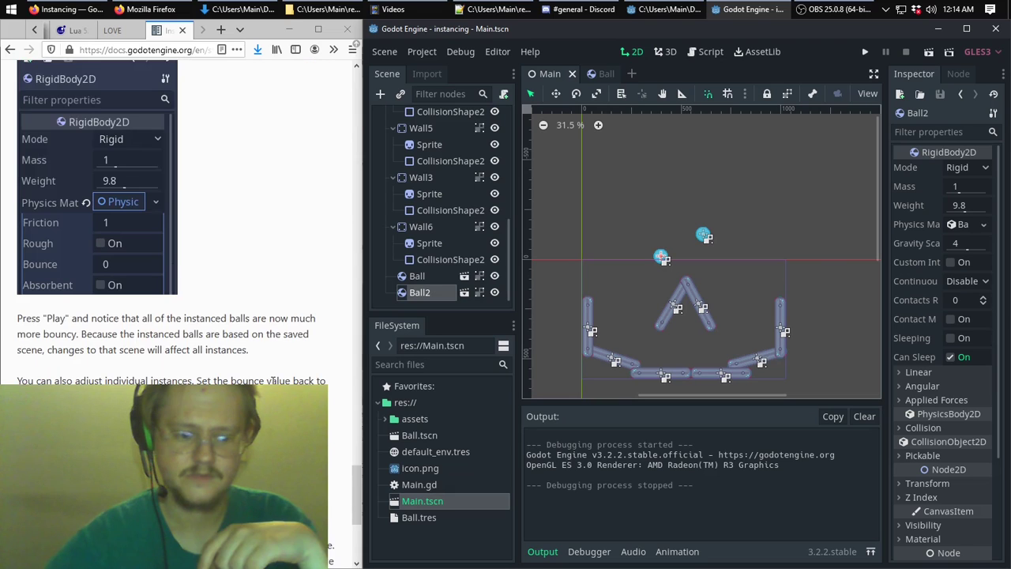
pyautogui.scroll(3, 271, 382)
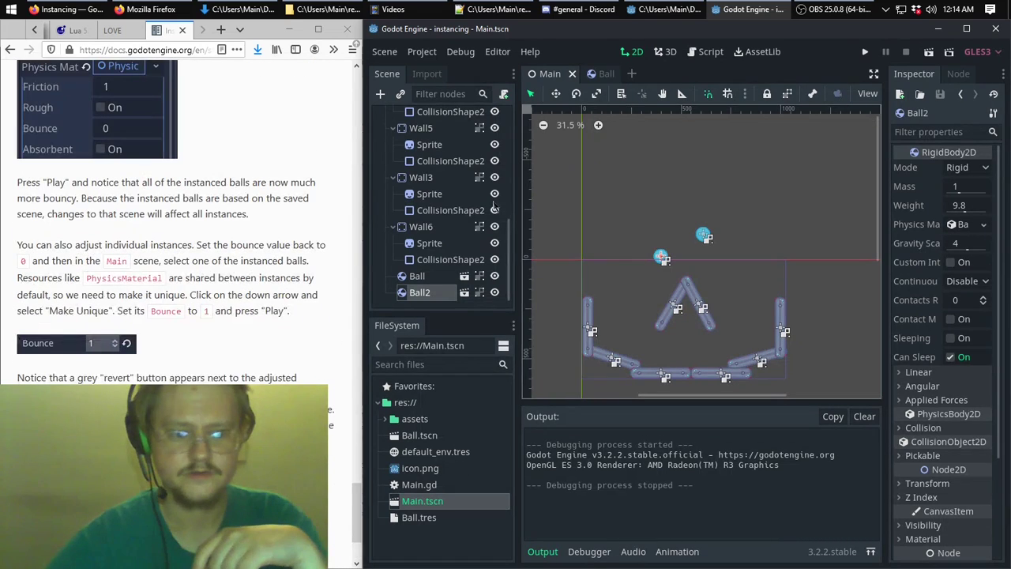
pyautogui.click(705, 236)
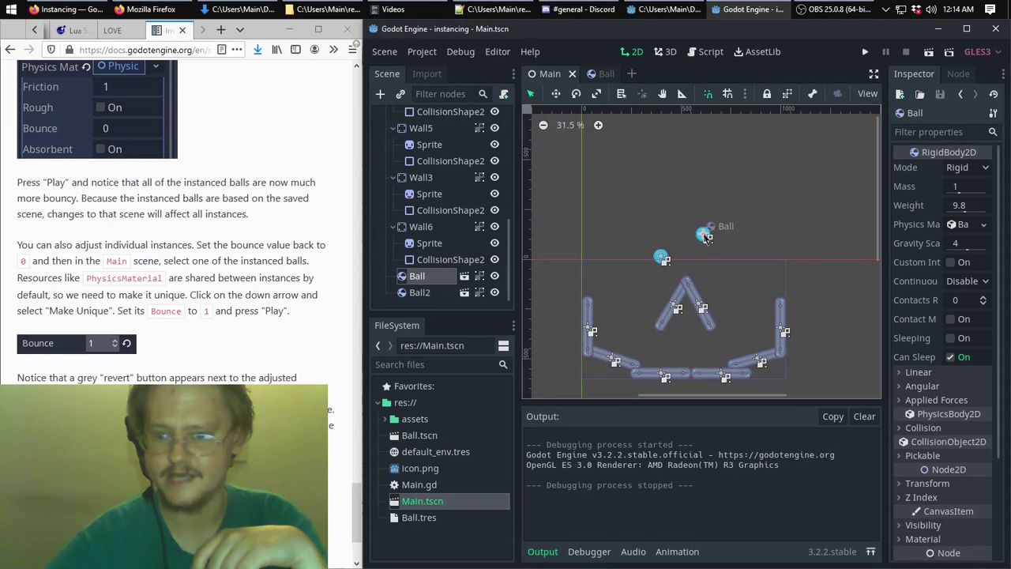
pyautogui.click(983, 224)
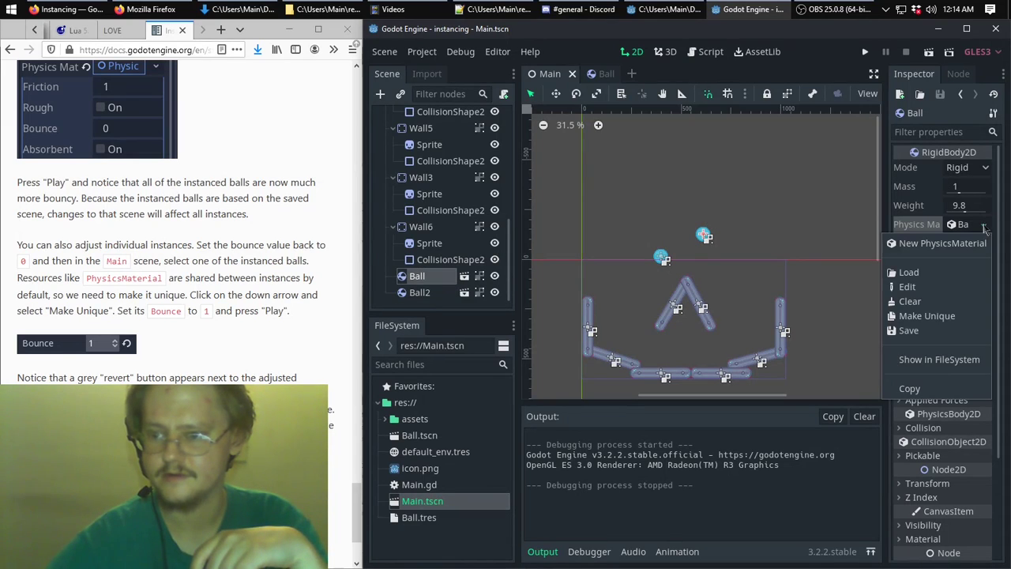
pyautogui.click(923, 287)
pyautogui.click(972, 205)
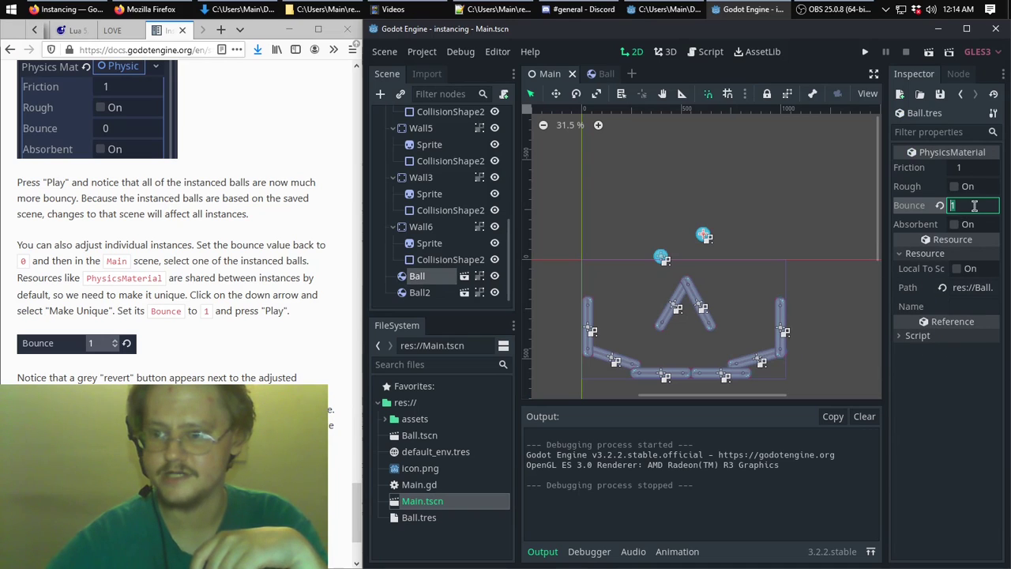
pyautogui.write('0')
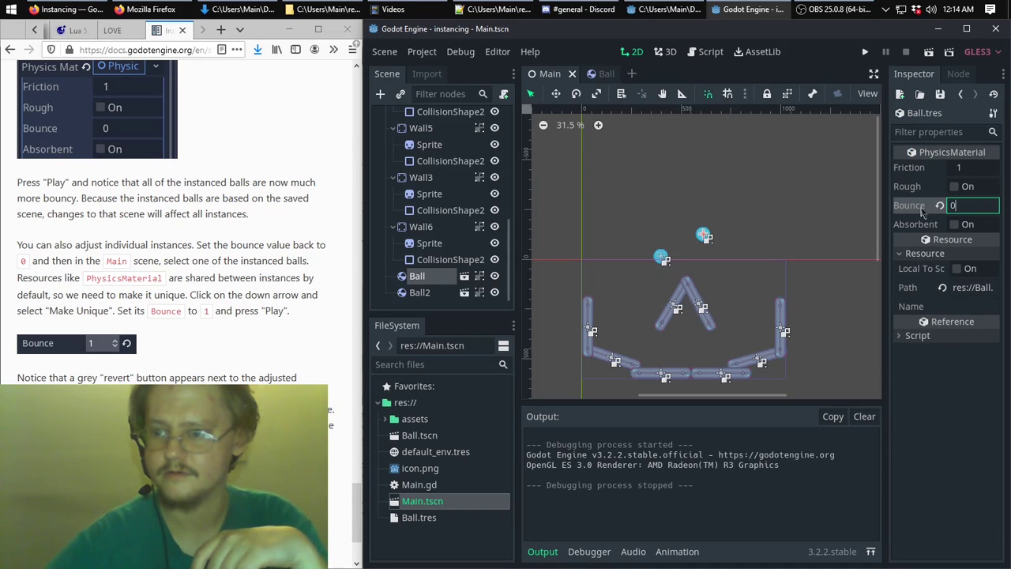
pyautogui.click(921, 210)
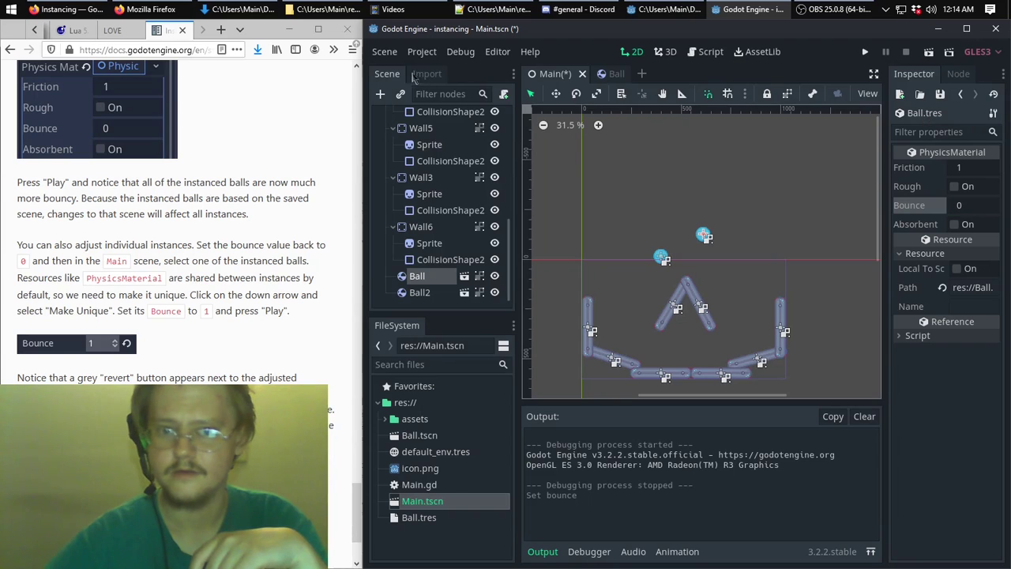
# Save the Main scene with Scene > Save Scene and run the game
pyautogui.click(385, 52)
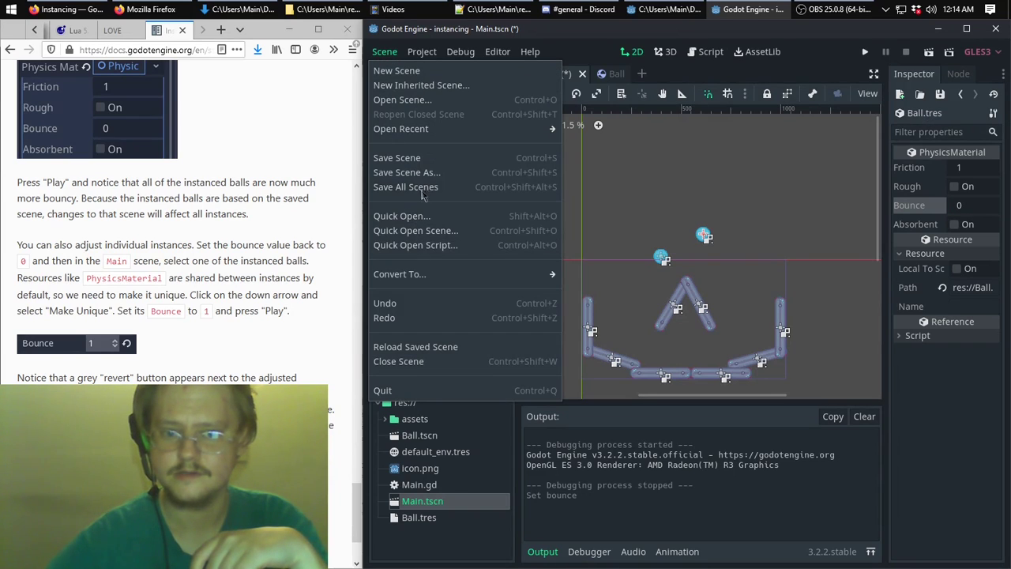
pyautogui.click(399, 158)
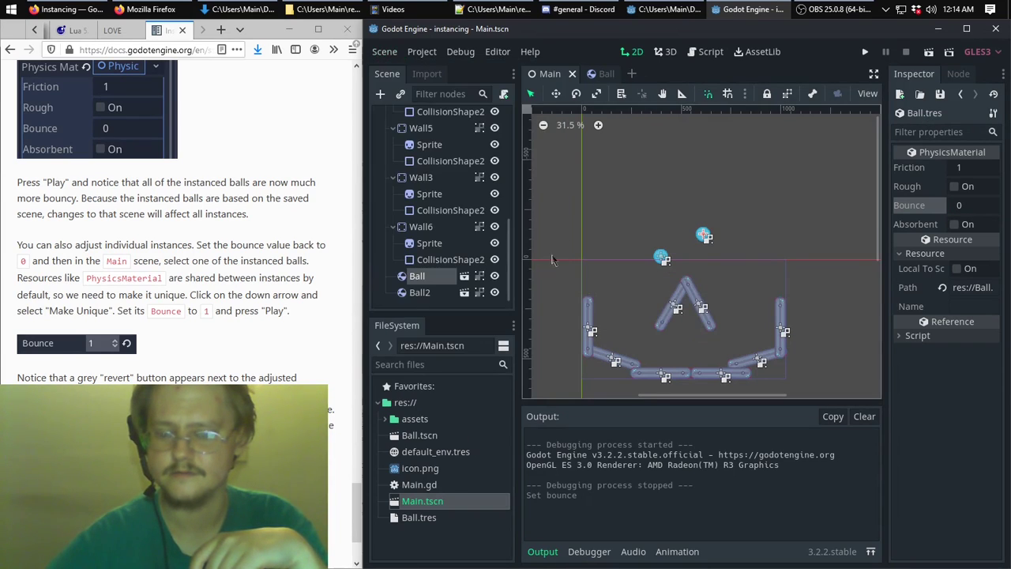
pyautogui.click(864, 51)
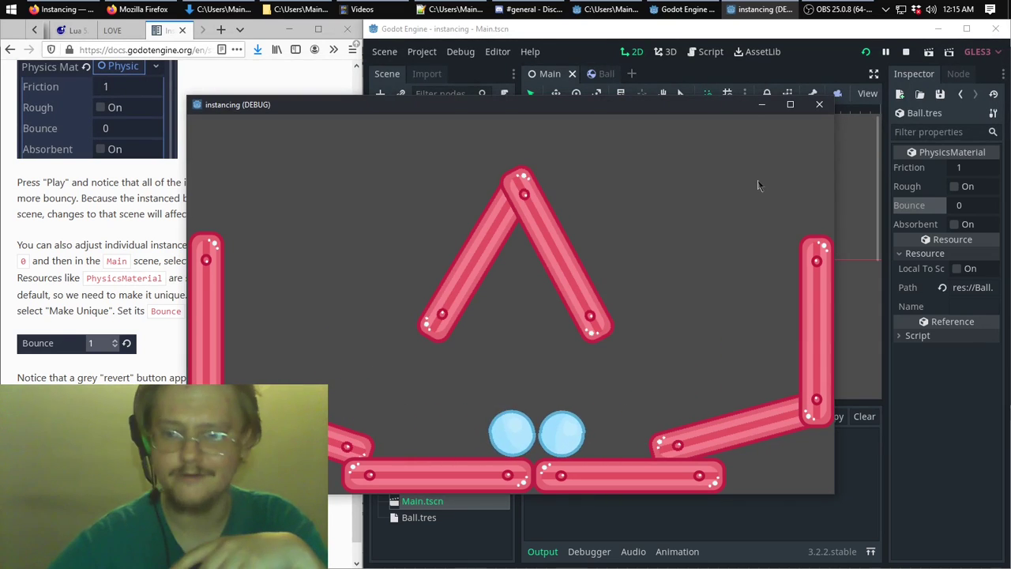
# Close the instancing (DEBUG) game window after both balls settle on the floor
pyautogui.click(819, 104)
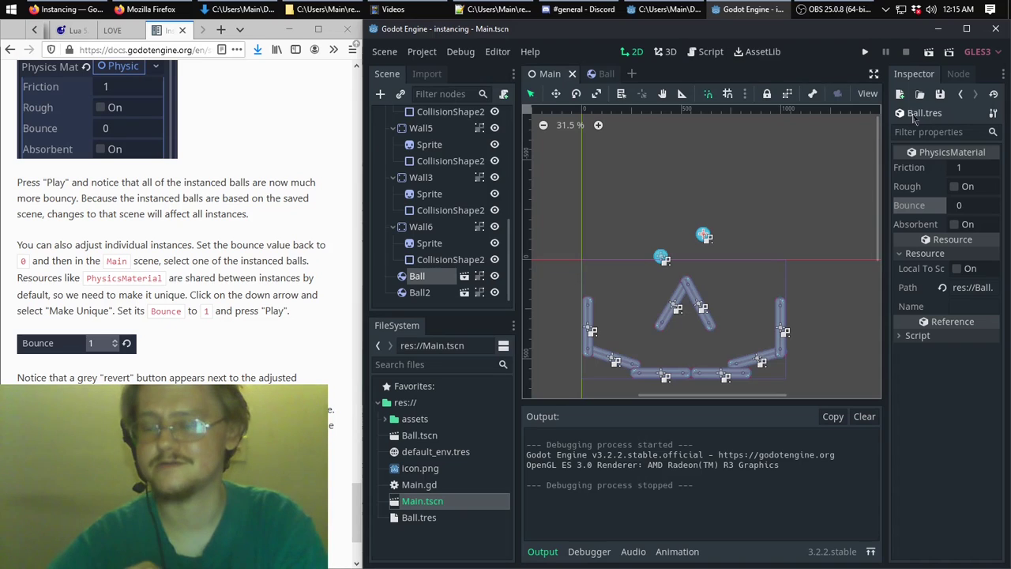
# Select the Ball instance and make its physics material unique
pyautogui.click(938, 117)
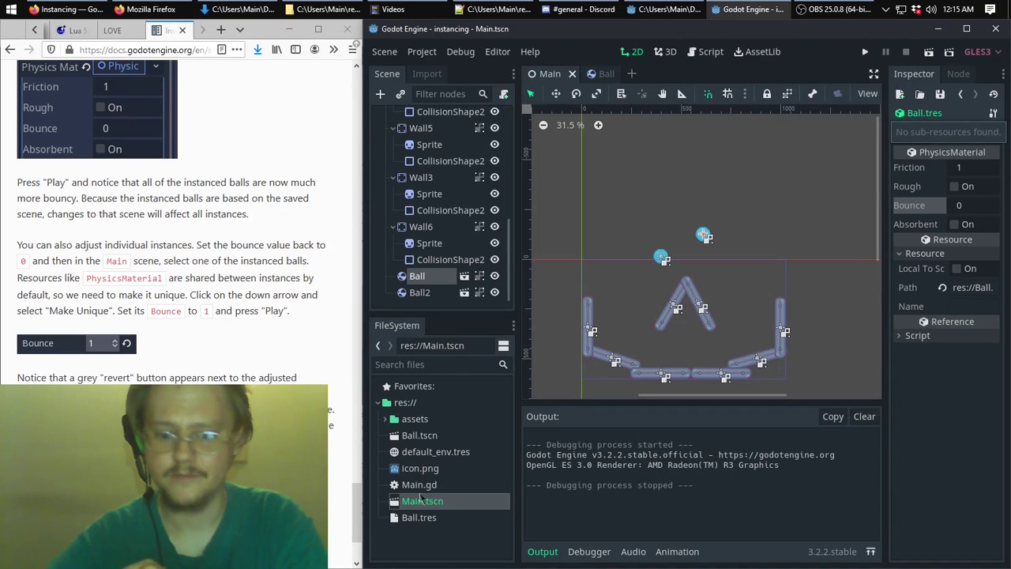
pyautogui.click(423, 517)
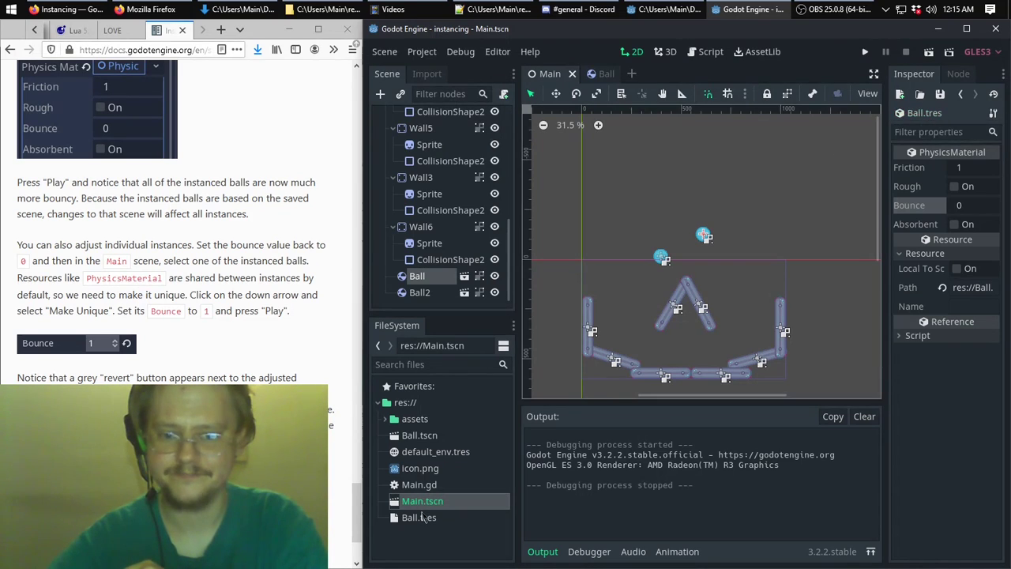
pyautogui.click(416, 276)
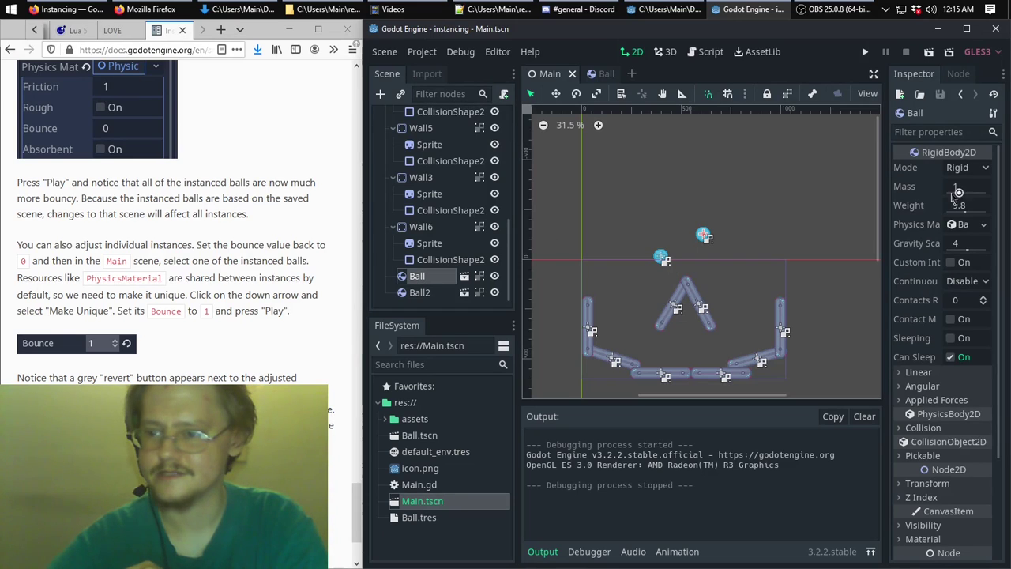
pyautogui.click(981, 225)
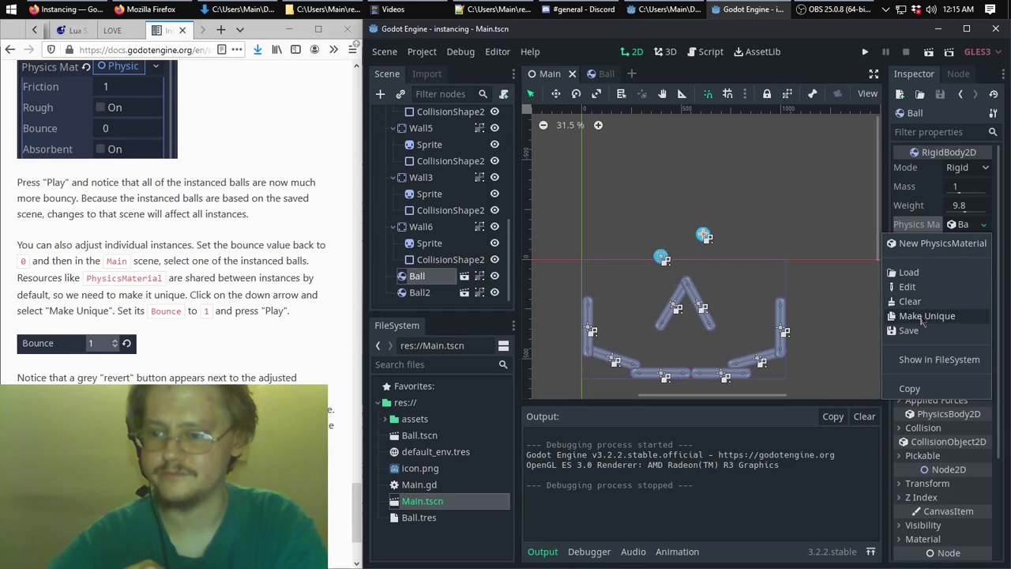
pyautogui.click(923, 316)
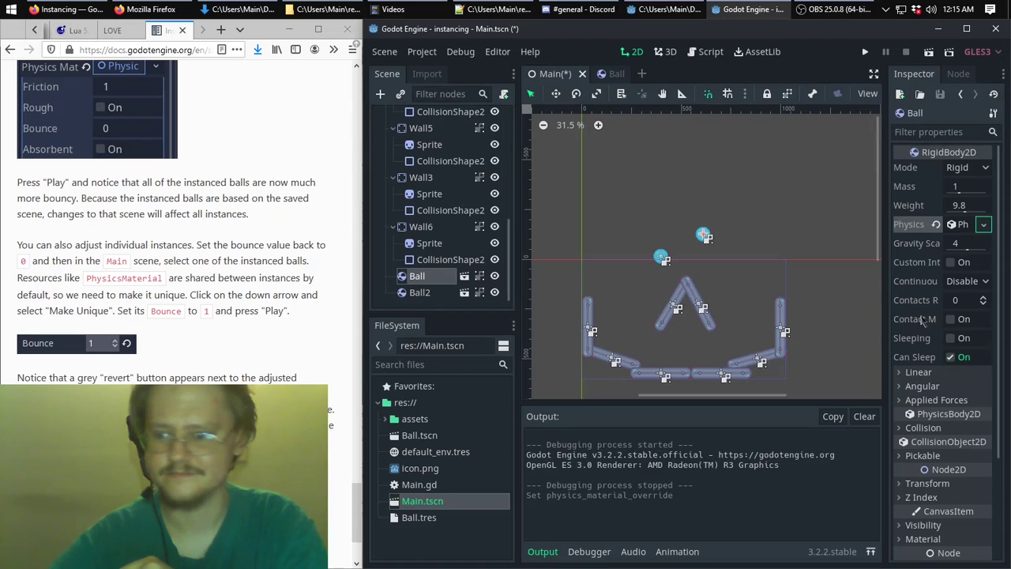
# Edit the new unique physics material and set its Bounce to 1
pyautogui.click(983, 225)
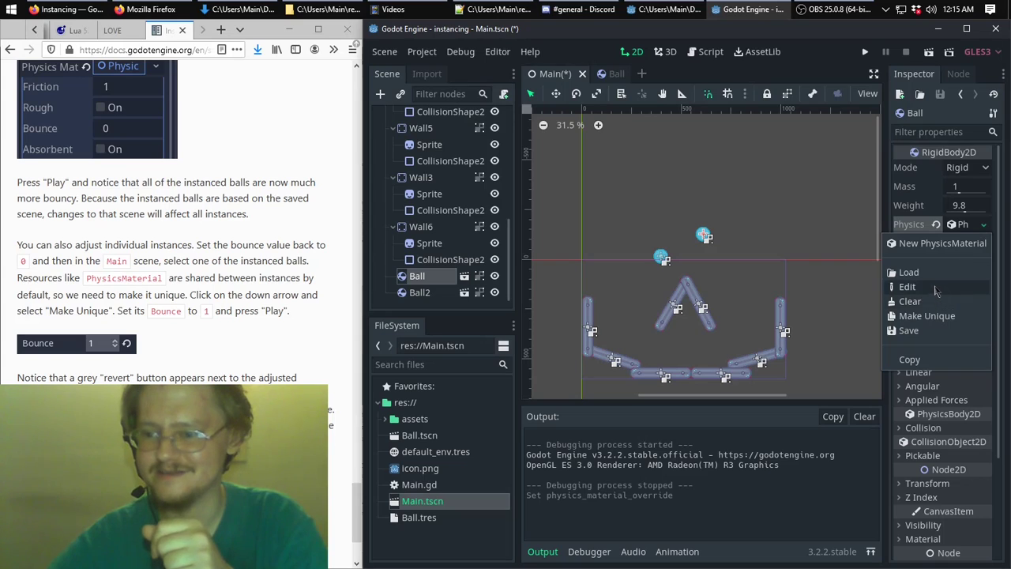
pyautogui.click(936, 288)
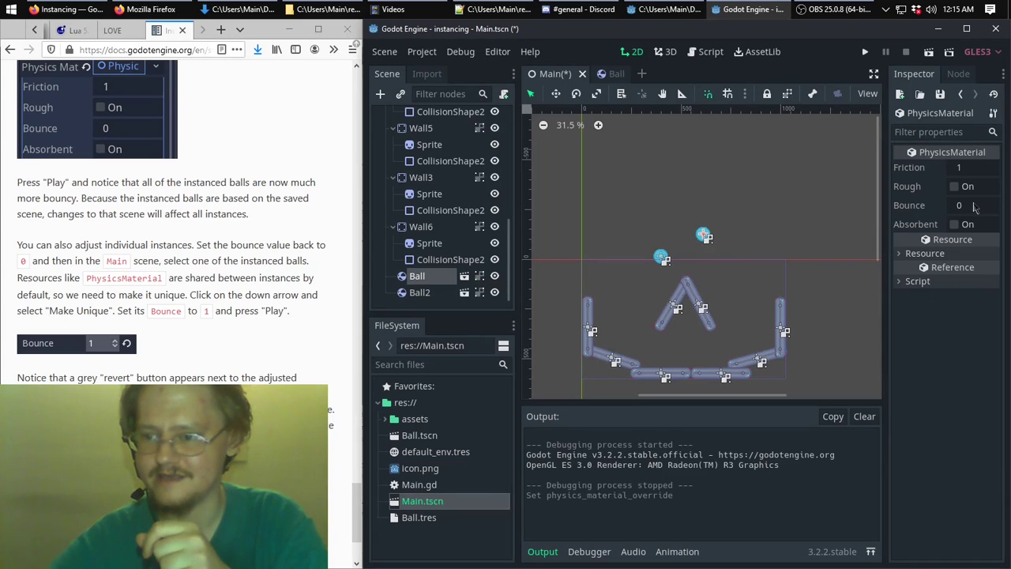
pyautogui.moveTo(973, 210); pyautogui.dragTo(950, 206)
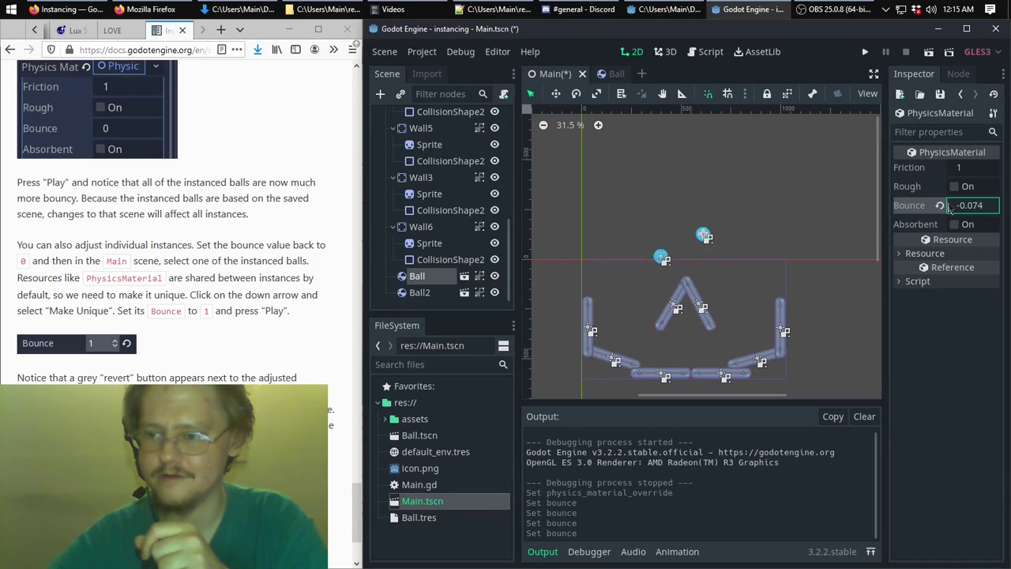
pyautogui.click(984, 207)
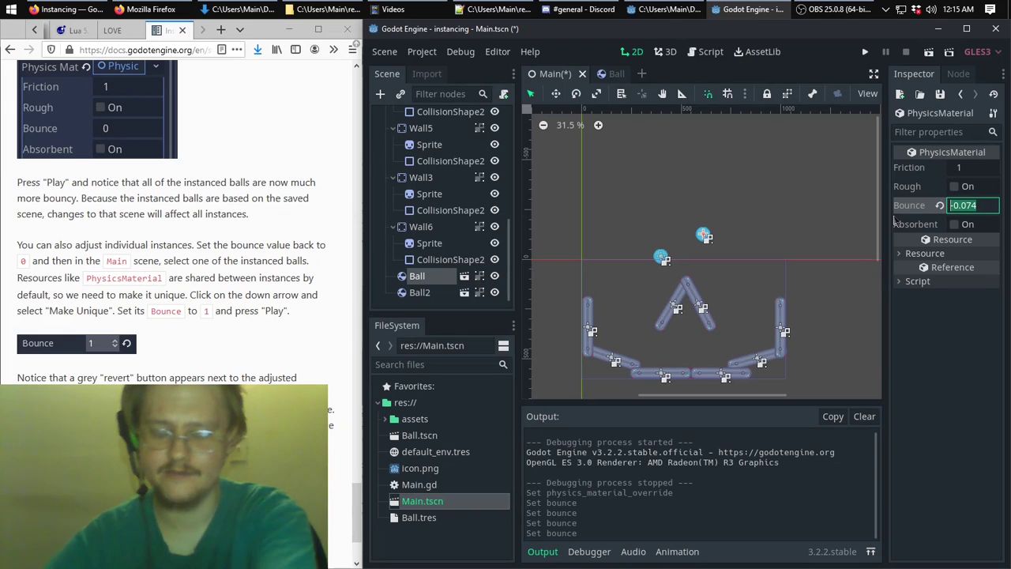
pyautogui.write('1')
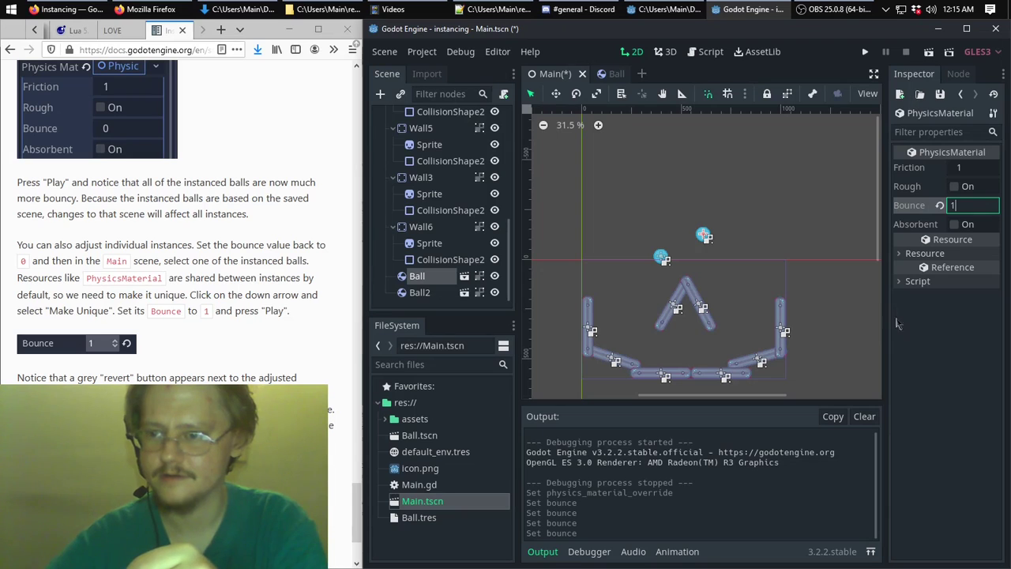
# Confirm the Bounce value of 1 and save the Main scene
pyautogui.click(421, 51)
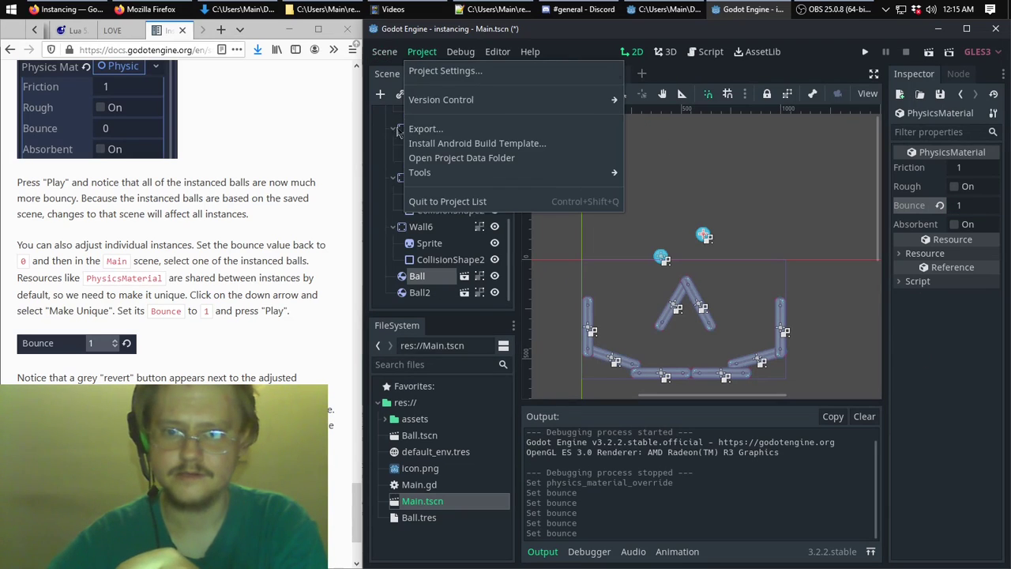
pyautogui.moveTo(383, 52)
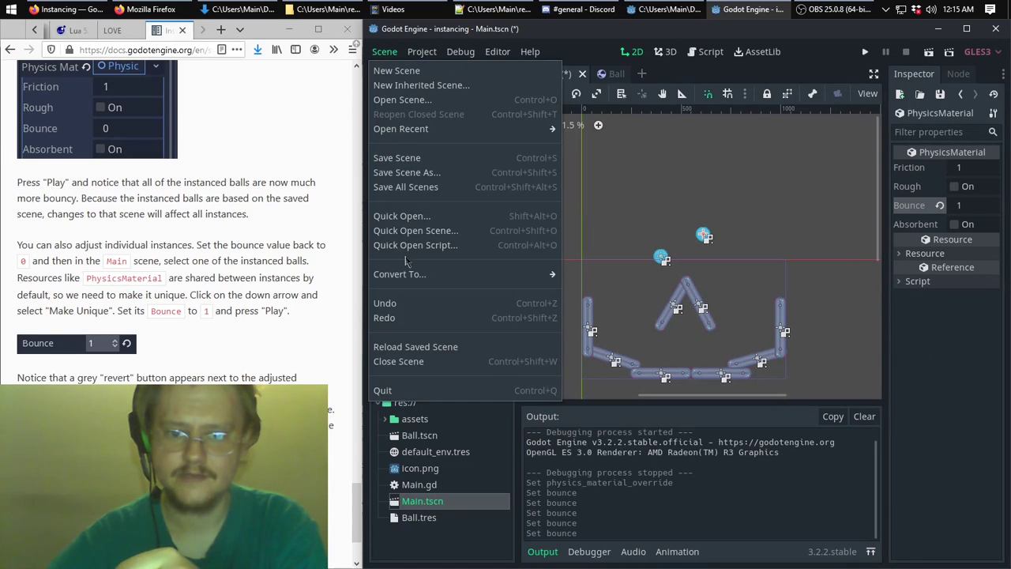
pyautogui.click(397, 157)
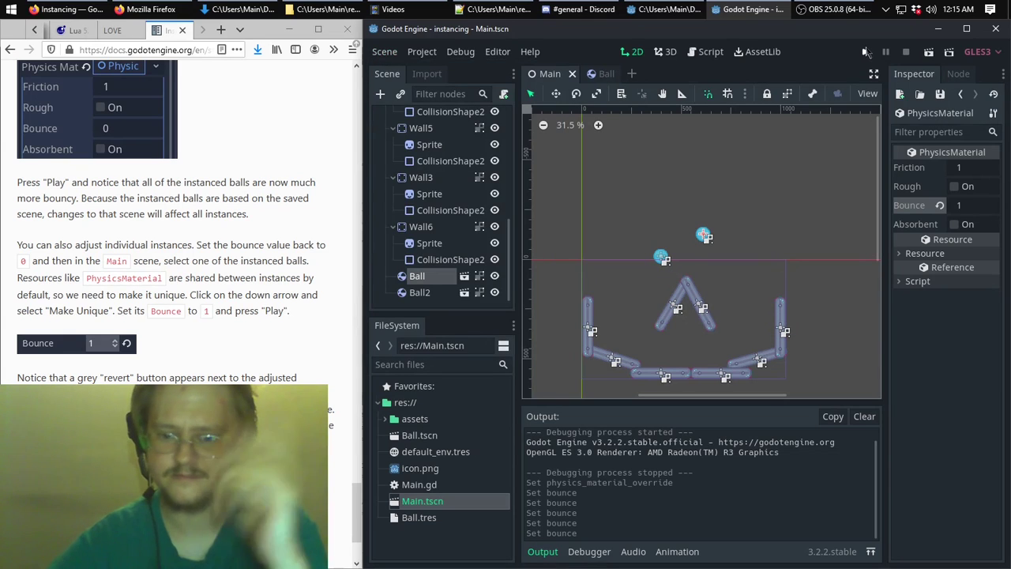
# Compare Ball2's shared bounce-0 material with Ball's Bounce 1 material, then test-run the game
pyautogui.click(419, 292)
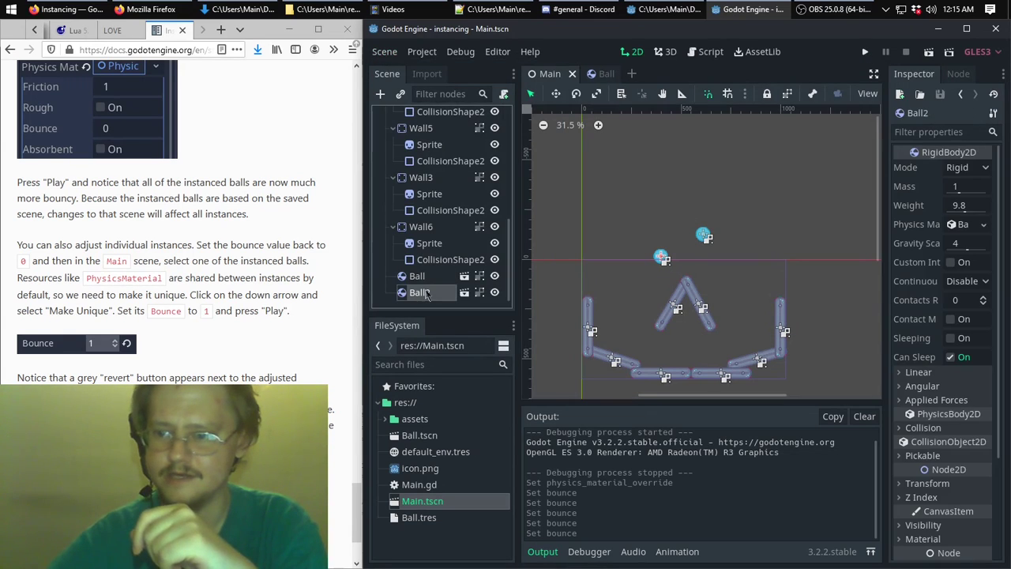
pyautogui.click(983, 224)
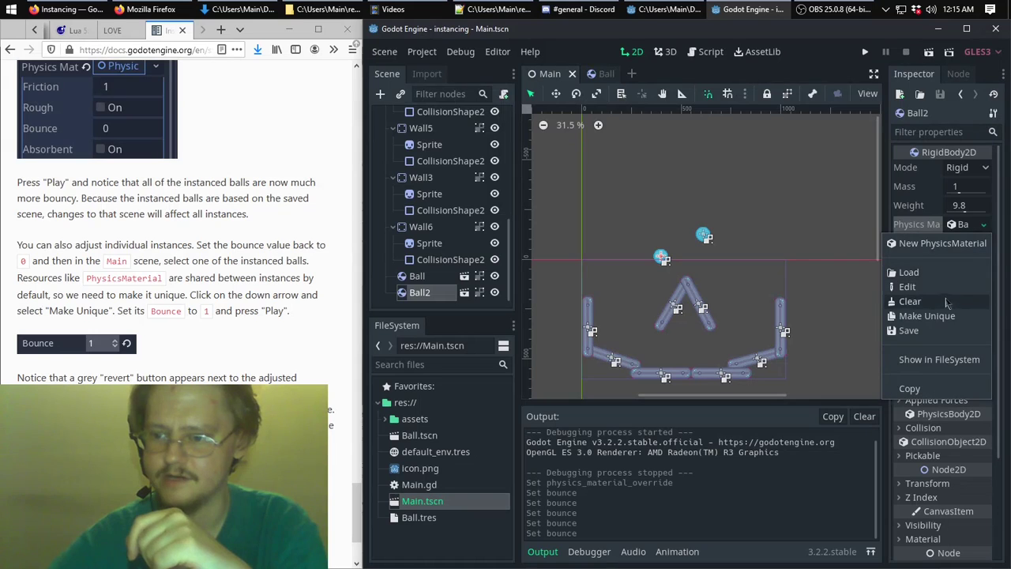
pyautogui.click(947, 289)
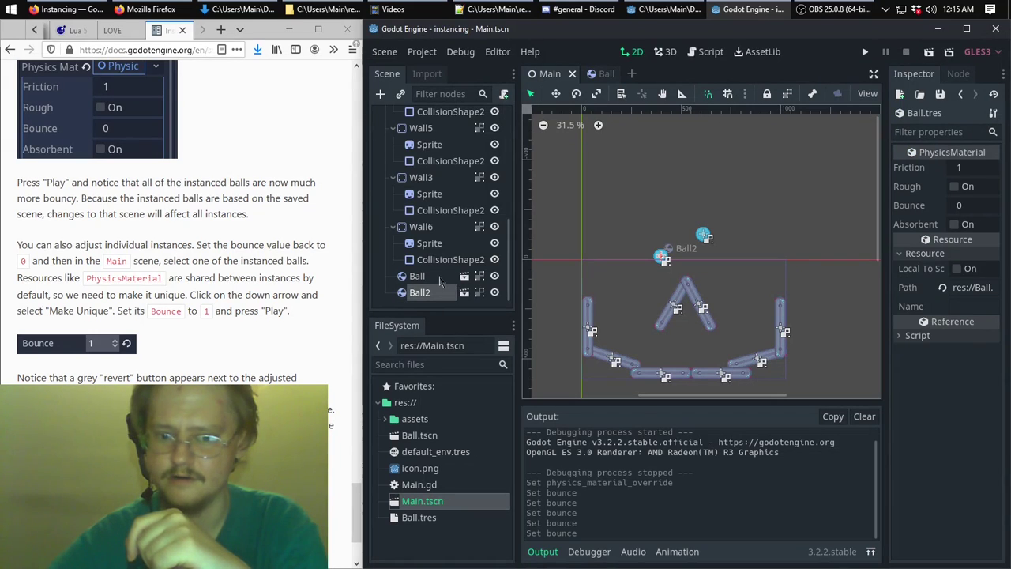
pyautogui.click(438, 278)
pyautogui.click(981, 224)
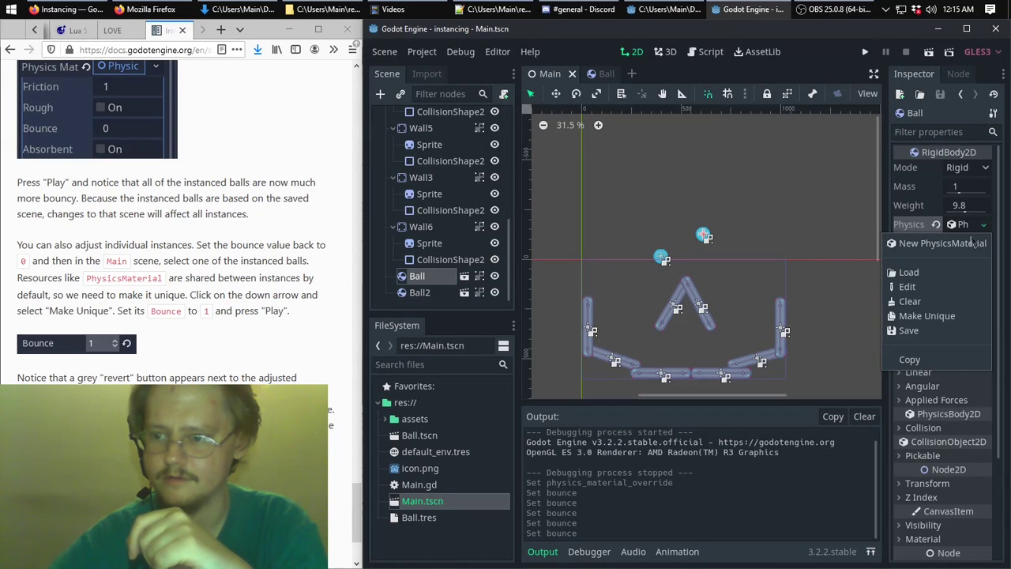
pyautogui.click(920, 284)
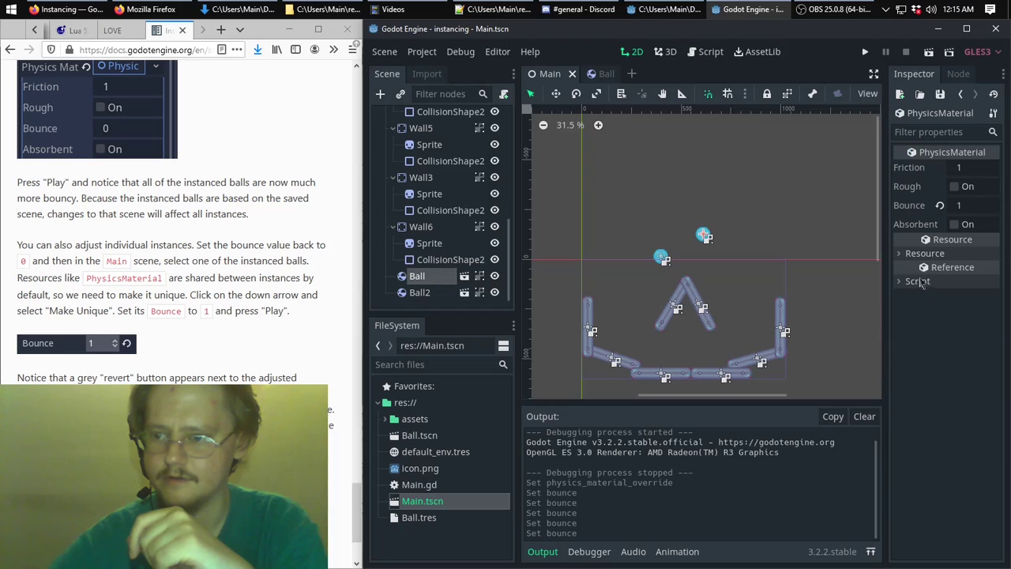
pyautogui.click(865, 51)
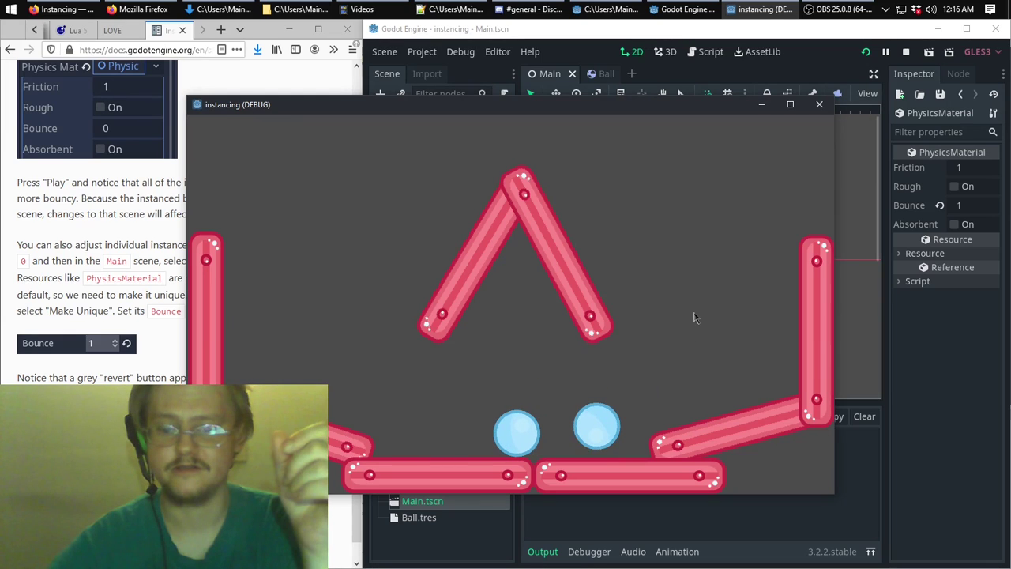
pyautogui.click(819, 104)
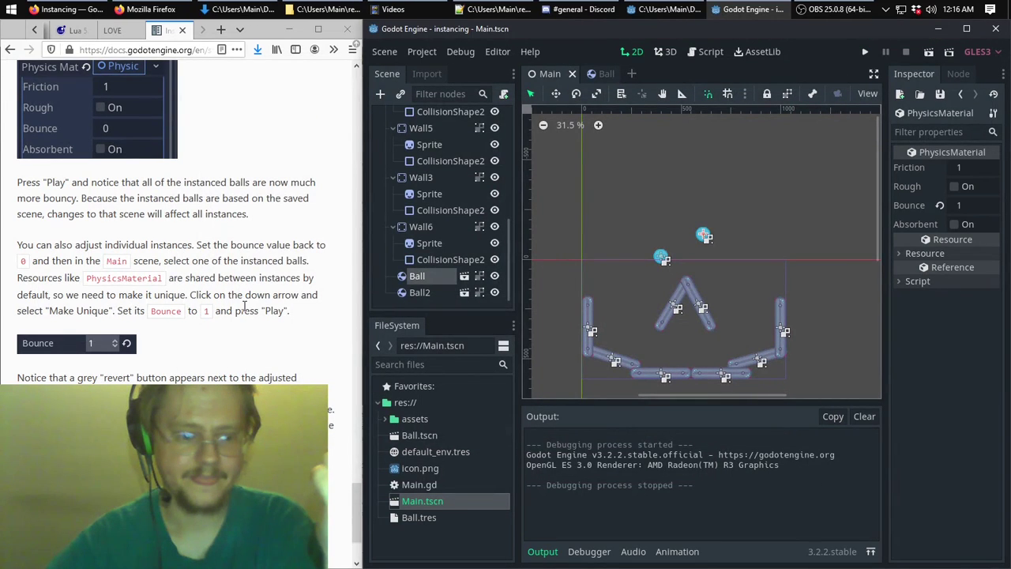
pyautogui.scroll(-1, 244, 304)
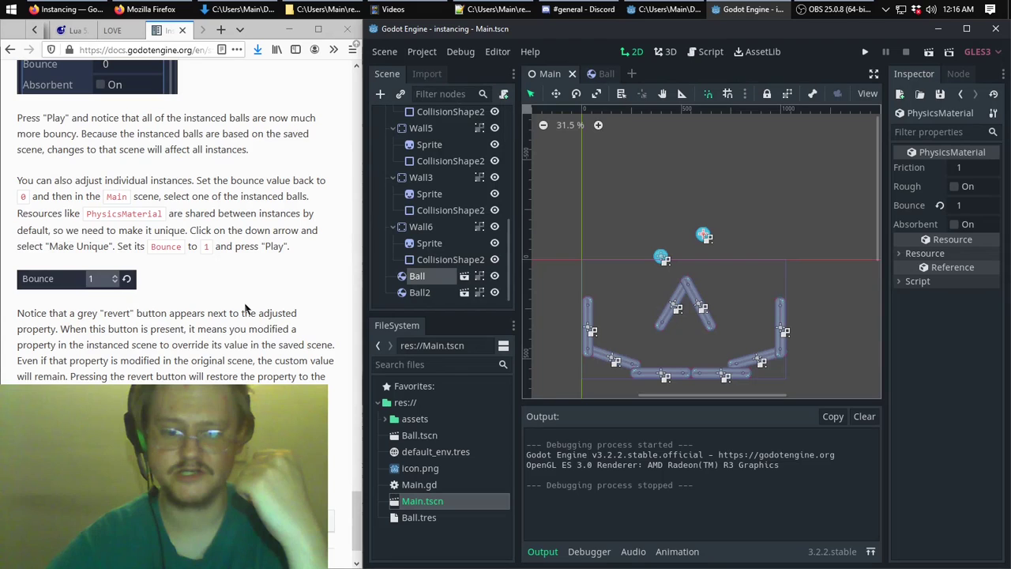
pyautogui.scroll(-1, 244, 308)
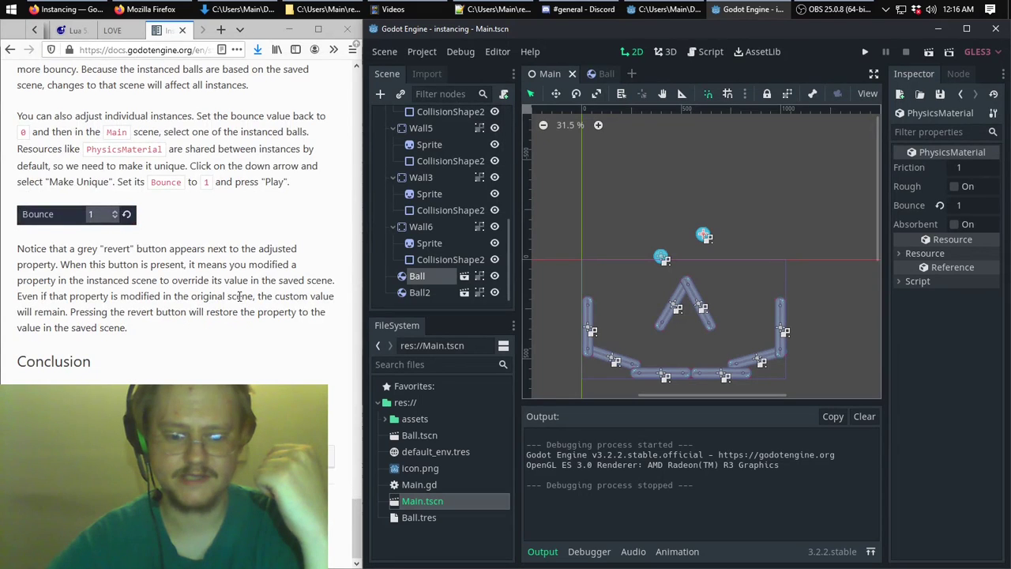
pyautogui.scroll(1, 239, 297)
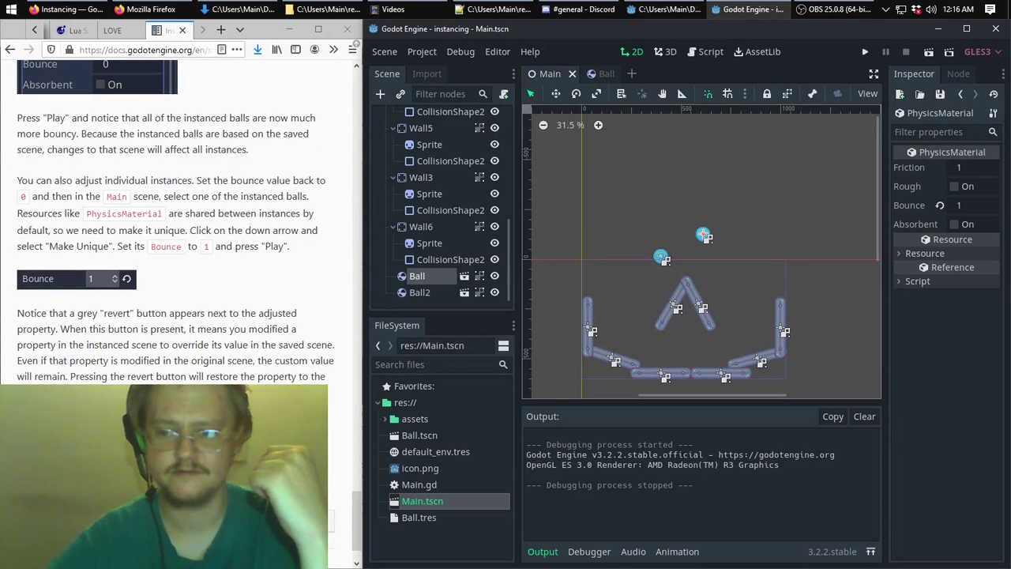